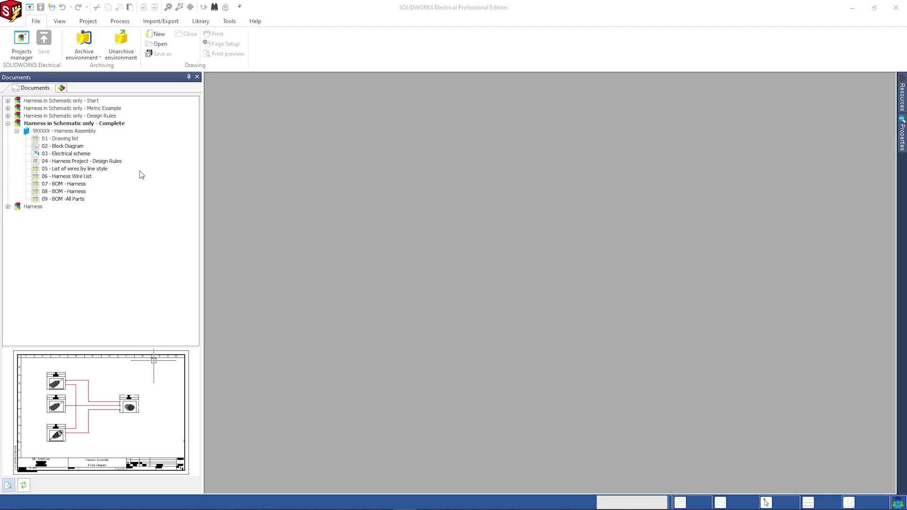
Open the 02 - Block Diagram drawing and review connector X1's manufacturer parts, including the circuits and terminals of Farnell 9001VC-FA.
double_click(72, 147)
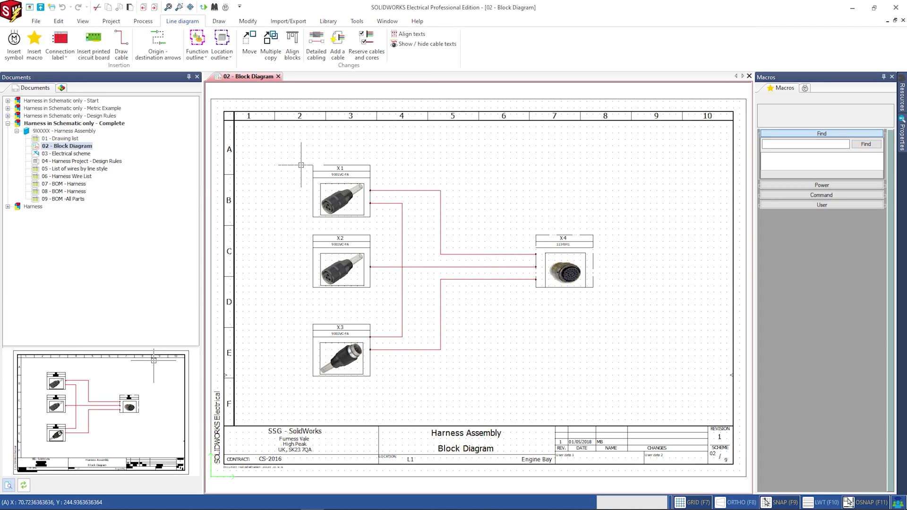
double_click(326, 166)
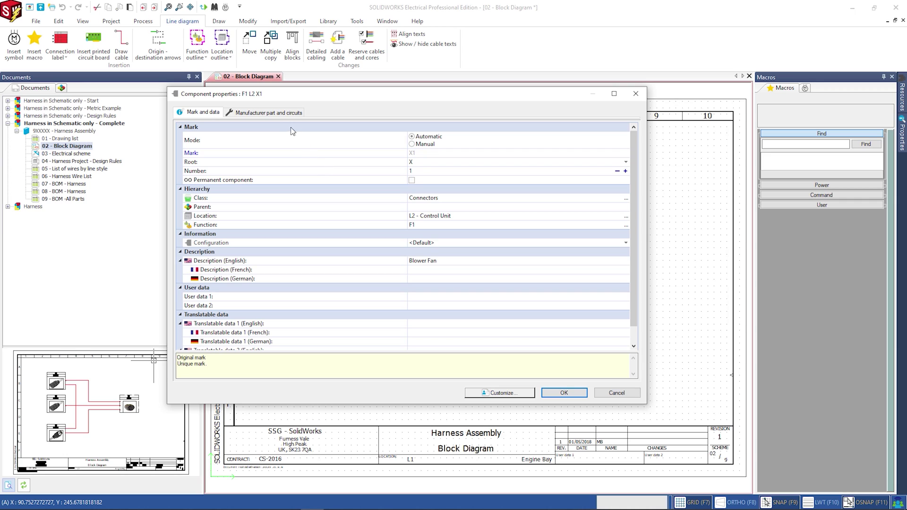
left_click(279, 115)
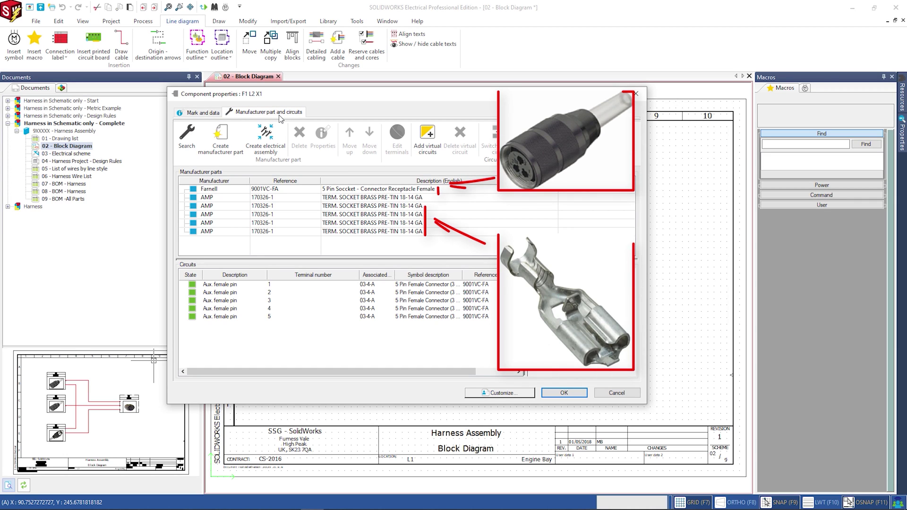
double_click(281, 189)
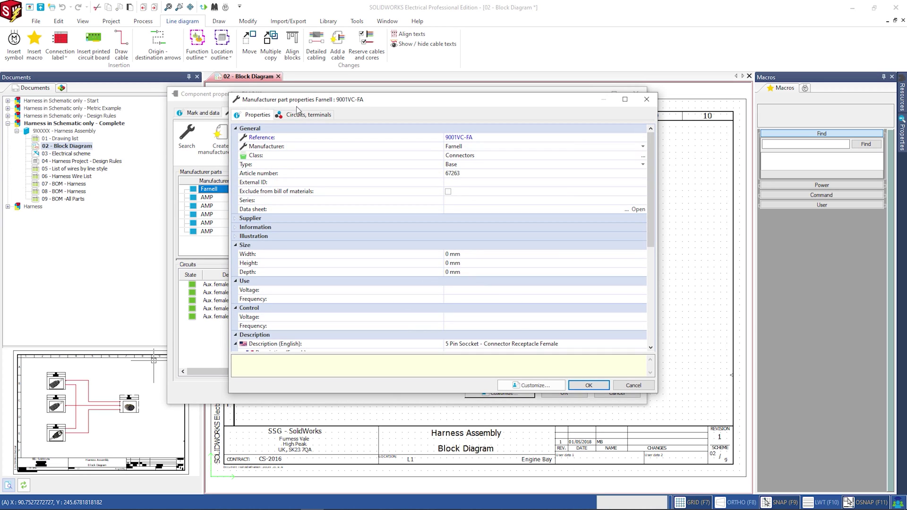
left_click(298, 115)
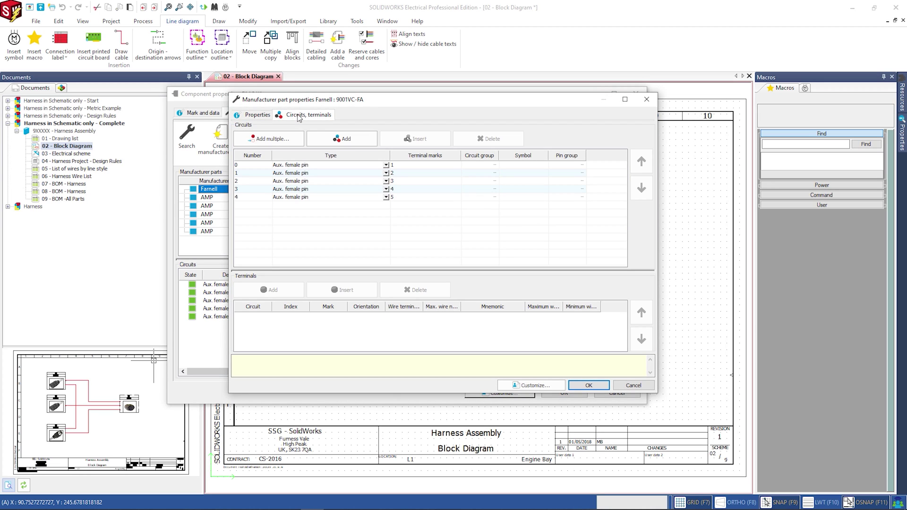
left_click(646, 101)
Check the circuits and terminals of the first AMP 170326-1 part on X1, and leave the component properties unchanged.
double_click(226, 198)
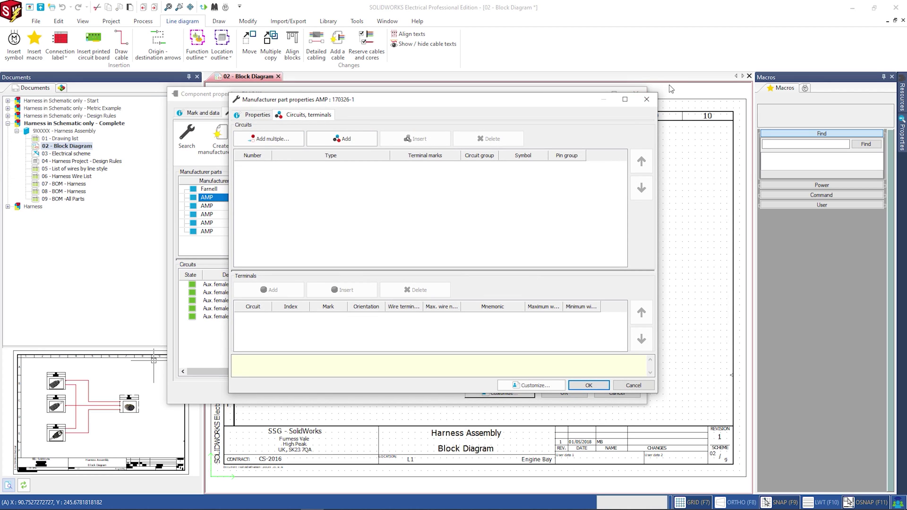
left_click(647, 100)
left_click(616, 392)
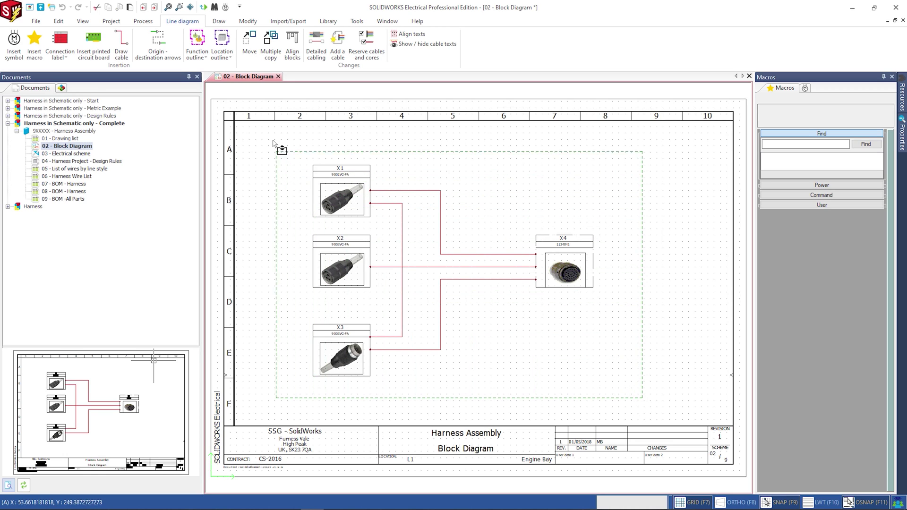
Select everything in the block diagram and call up the option to add or remove the selection from a harness.
key("ctrl+a")
right_click(408, 191)
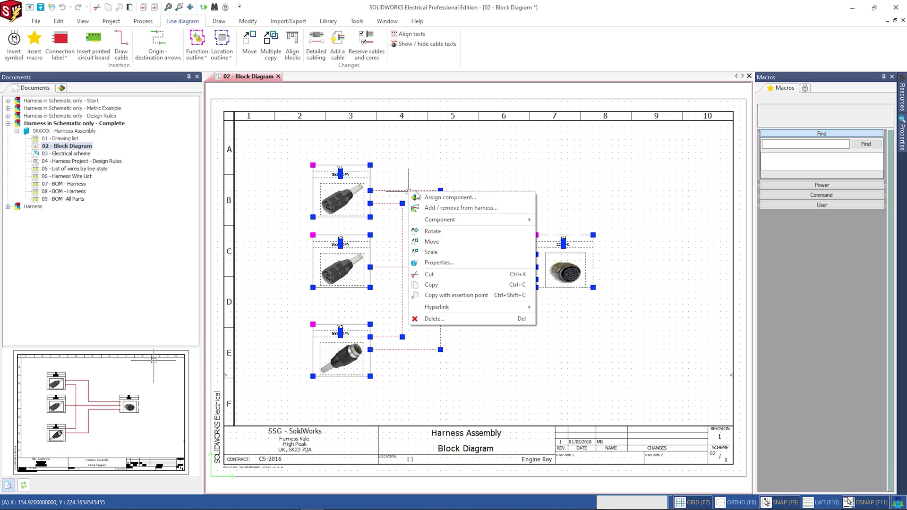
left_click(500, 206)
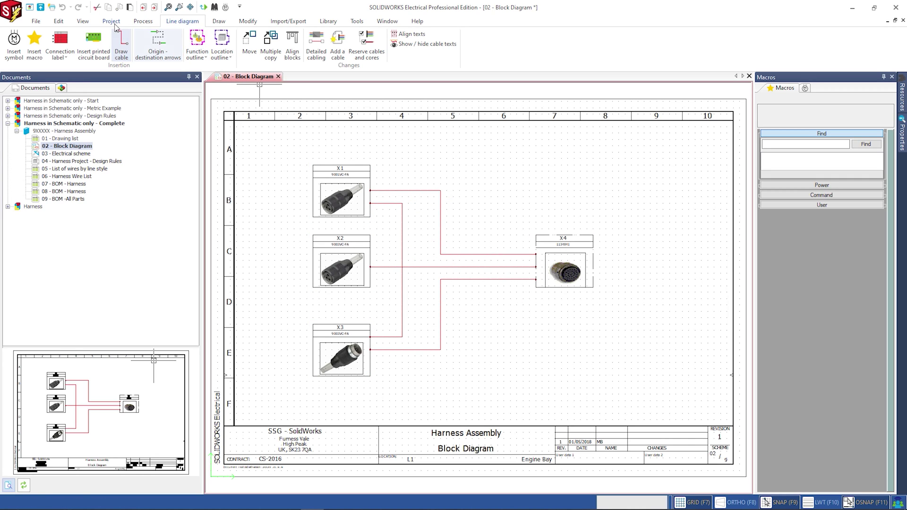
Examine the contents of H1 - Main Harness in the project's harness manager.
left_click(111, 20)
left_click(324, 41)
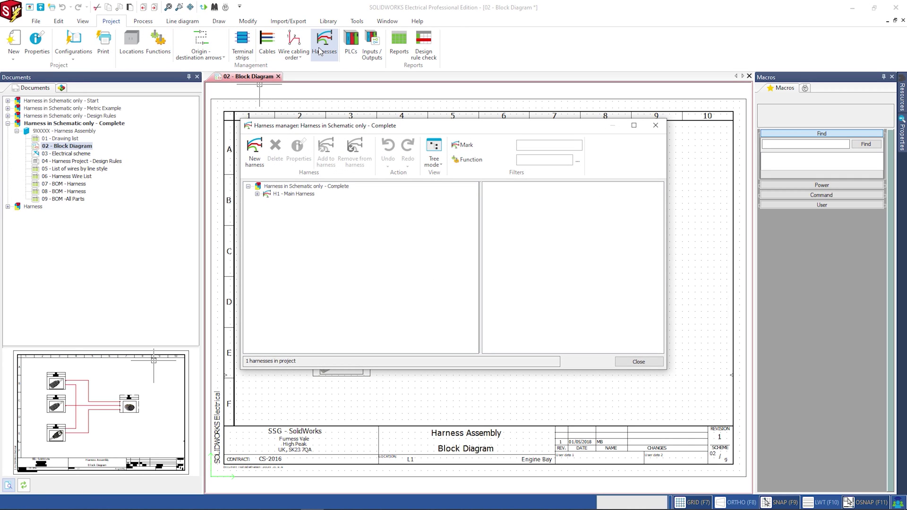
left_click(257, 194)
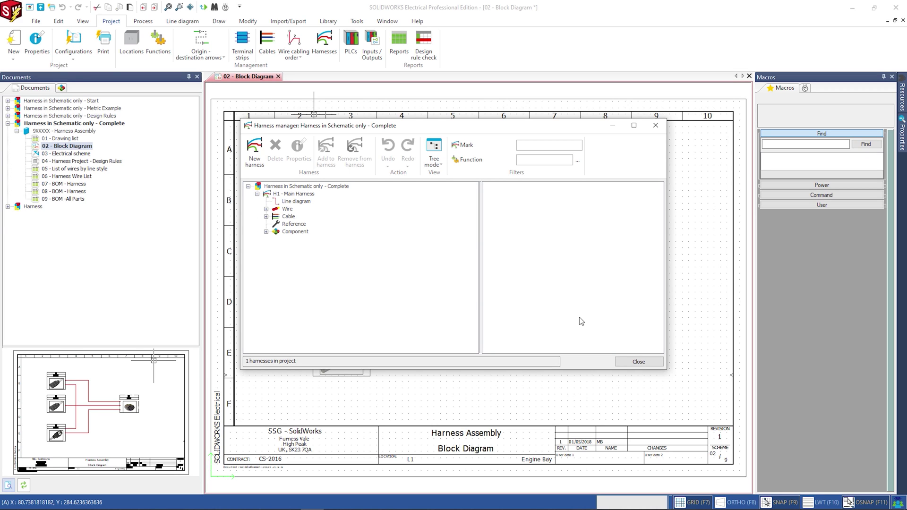
left_click(624, 362)
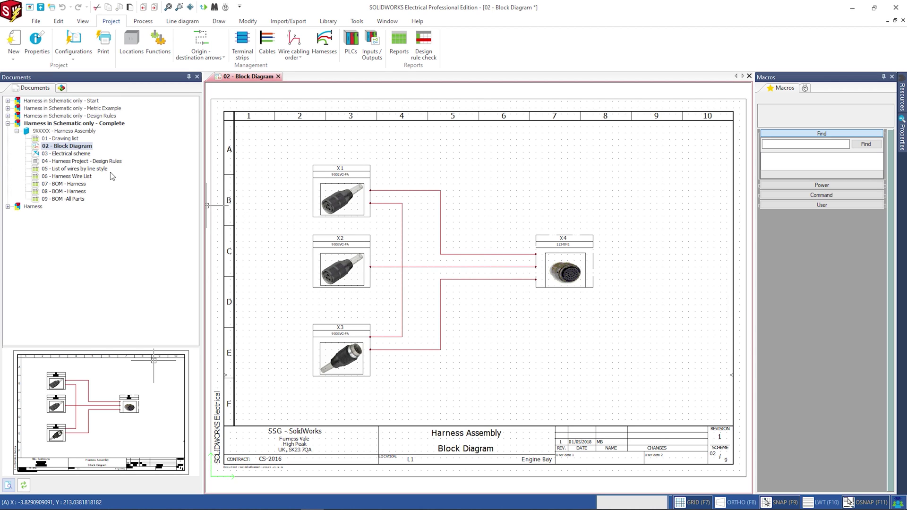
Open the 03 - Electrical scheme drawing, expand the X1 Blower Fan component's symbol list, and examine connector X1 up close.
double_click(75, 153)
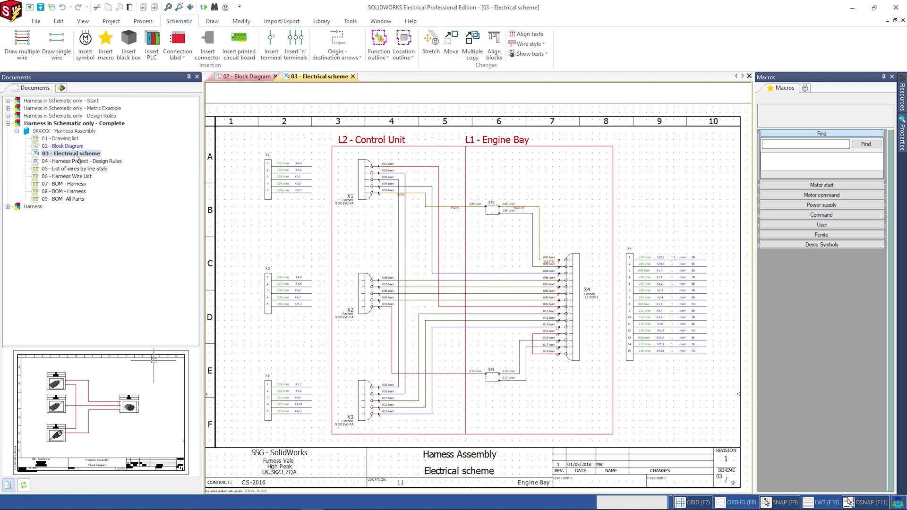
left_click(61, 88)
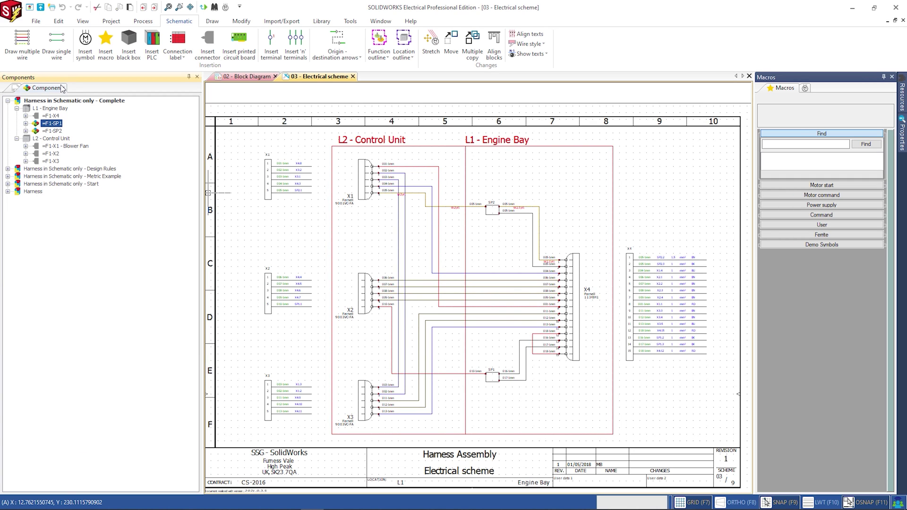
left_click(25, 146)
scroll(337, 165, "up", 4)
middle_click_drag(338, 196, 489, 248)
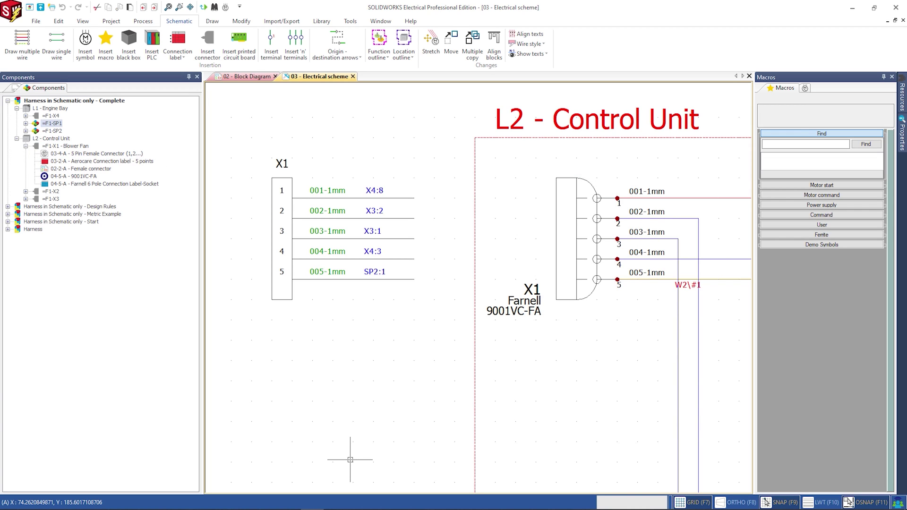
Examine connector X1 in the block diagram and in the 04 - Harness Project - Design Rules drawing, alongside its component tree entries.
left_click(228, 77)
scroll(314, 146, "up", 4)
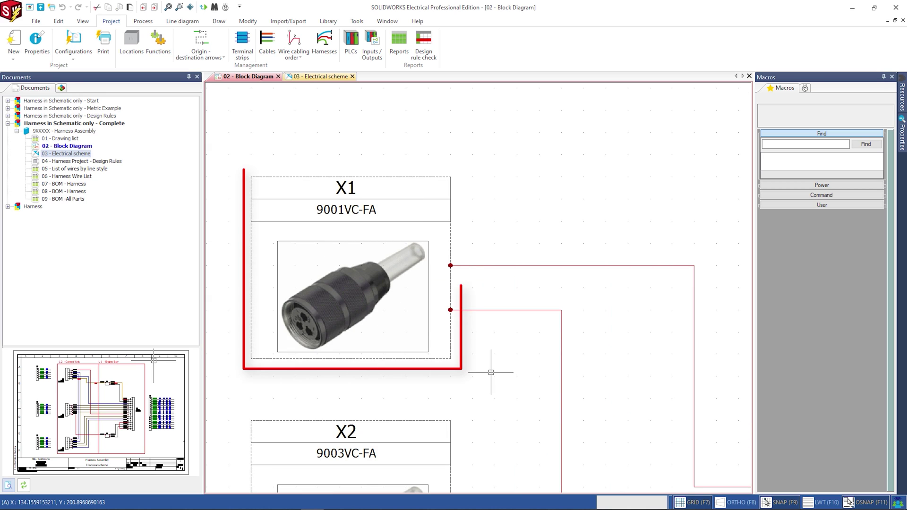
double_click(102, 161)
middle_click_drag(349, 297, 330, 262)
scroll(455, 148, "up", 4)
mouse_move(456, 149)
middle_mouse_down()
mouse_move(373, 338)
mouse_move(398, 361)
middle_mouse_up()
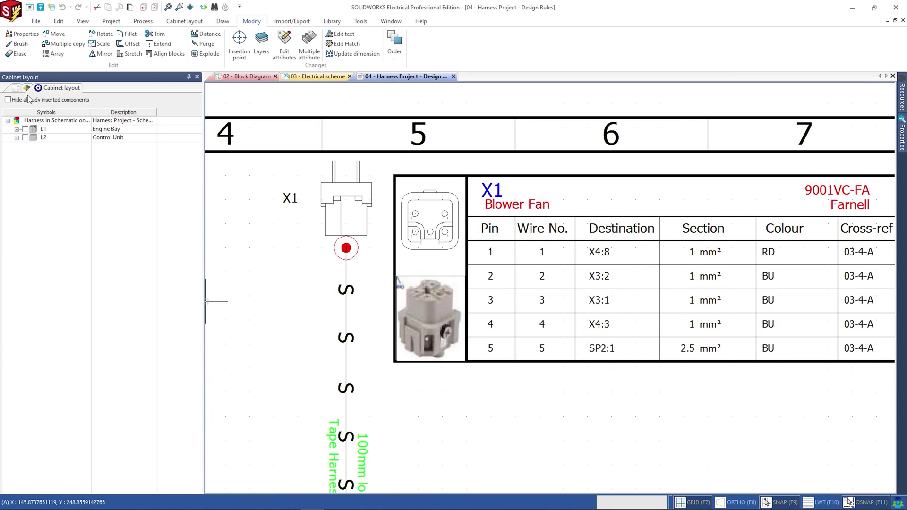
left_click(27, 87)
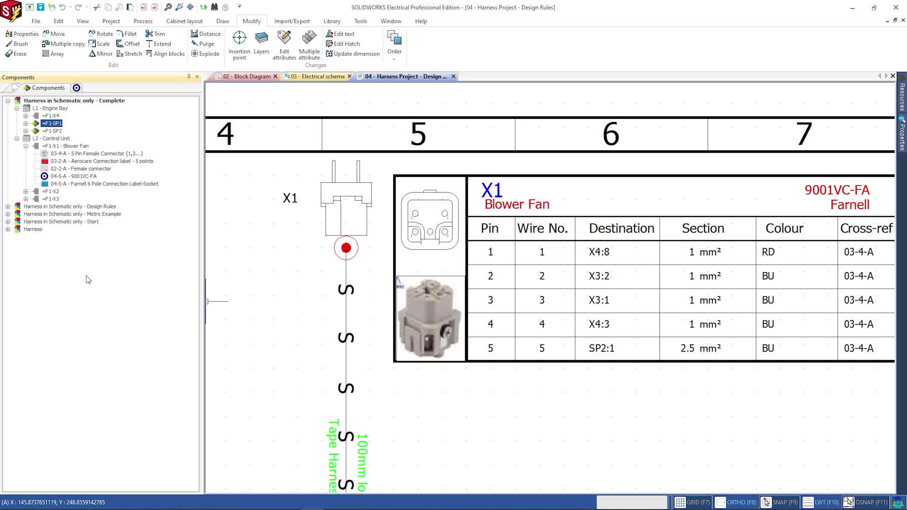
Expand locations L1 and L2 and splice =F1-SP2 in the cabinet layout tree of the harness drawing.
scroll(461, 418, "down", 1)
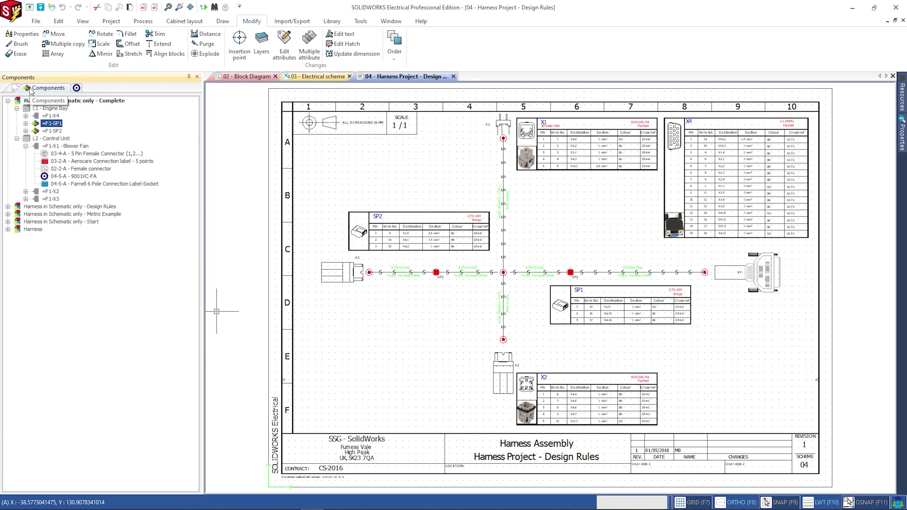
left_click(77, 88)
left_click(45, 147)
double_click(33, 149)
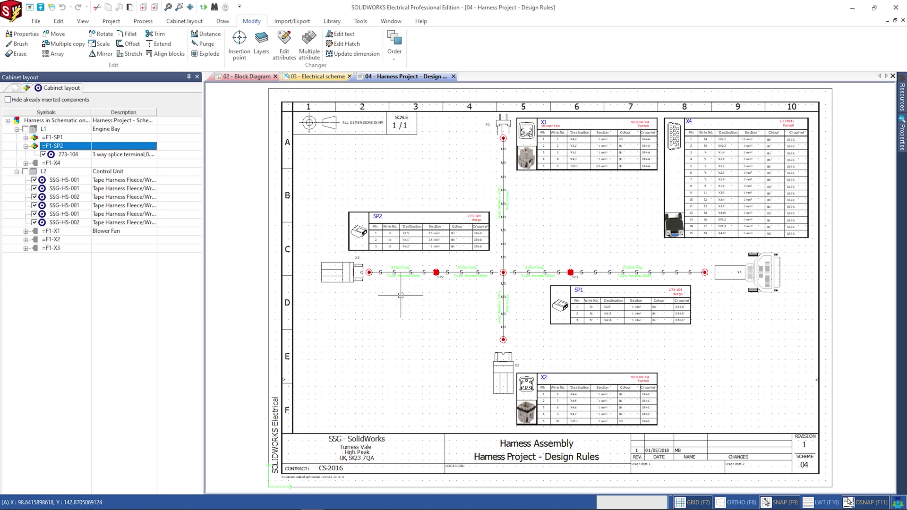
Examine the taped harness segments around splices SP1 and SP2, including the segment between X3 and SP2.
scroll(416, 269, "up", 5)
middle_click_drag(740, 233, 321, 206)
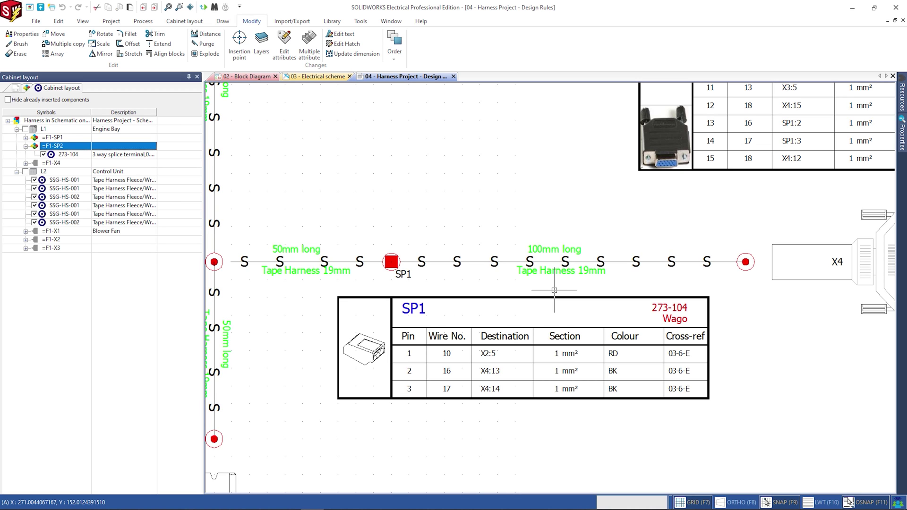
scroll(554, 290, "up", 1)
scroll(554, 290, "down", 4)
scroll(373, 256, "up", 4)
scroll(372, 256, "up", 1)
left_click(443, 257)
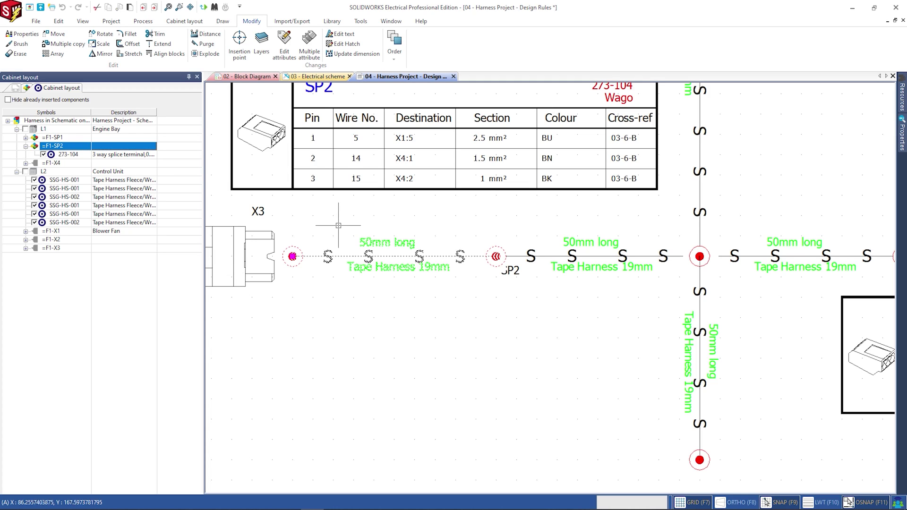
key("Escape")
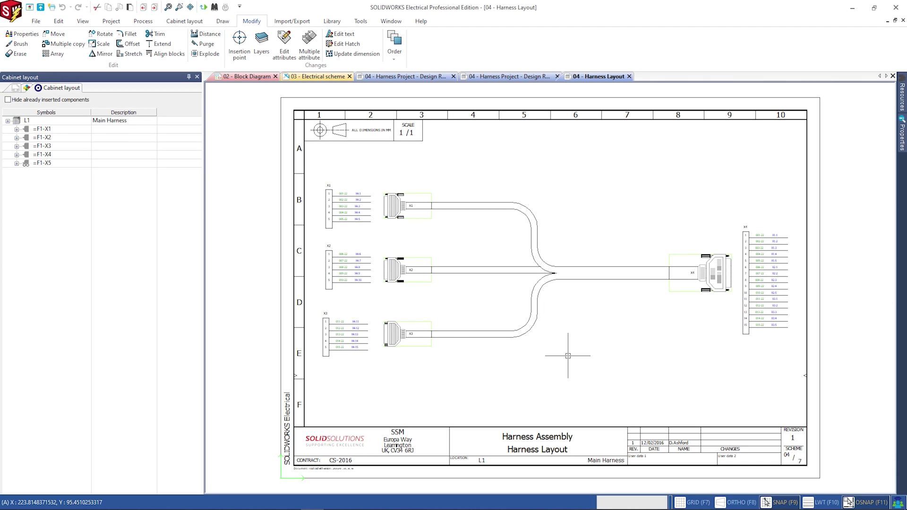
left_click_drag(568, 355, 473, 163)
left_click(519, 379)
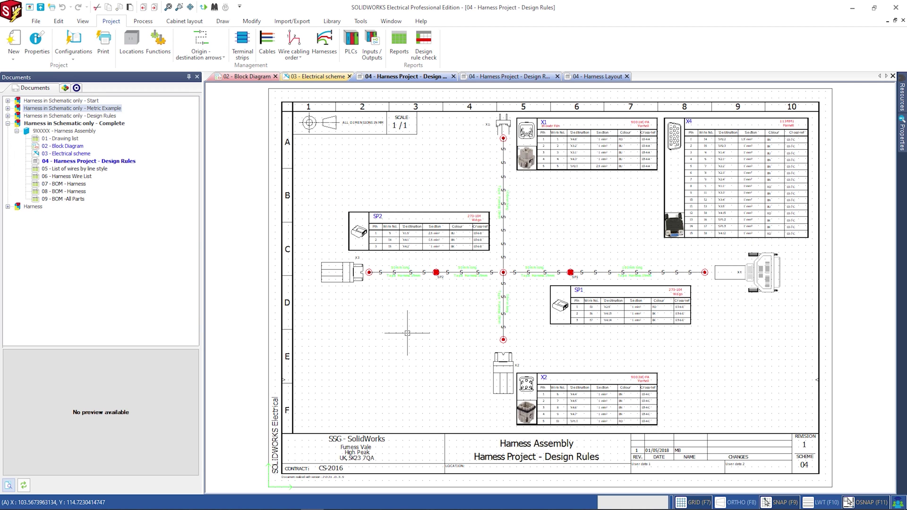
Review the Wiring list in harness and the Bill Of Materials reports sorted by Mark in the report manager.
left_click(405, 54)
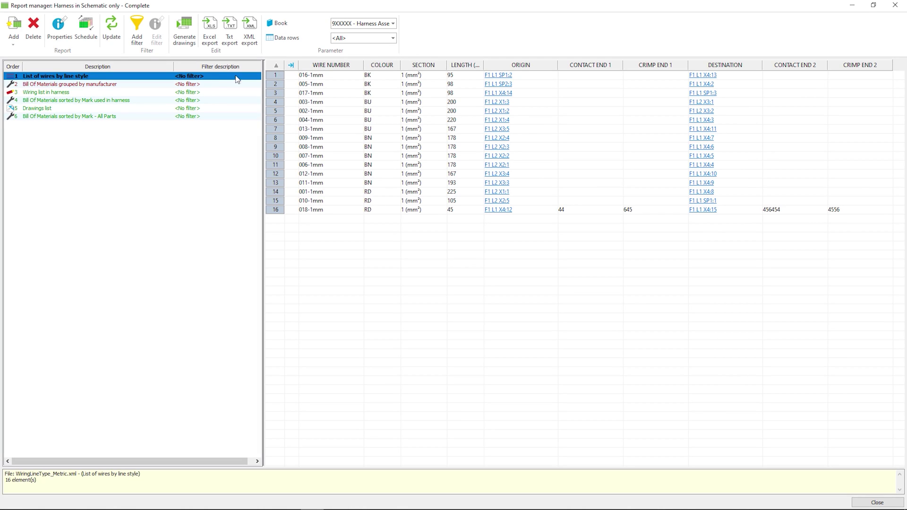
left_click(66, 92)
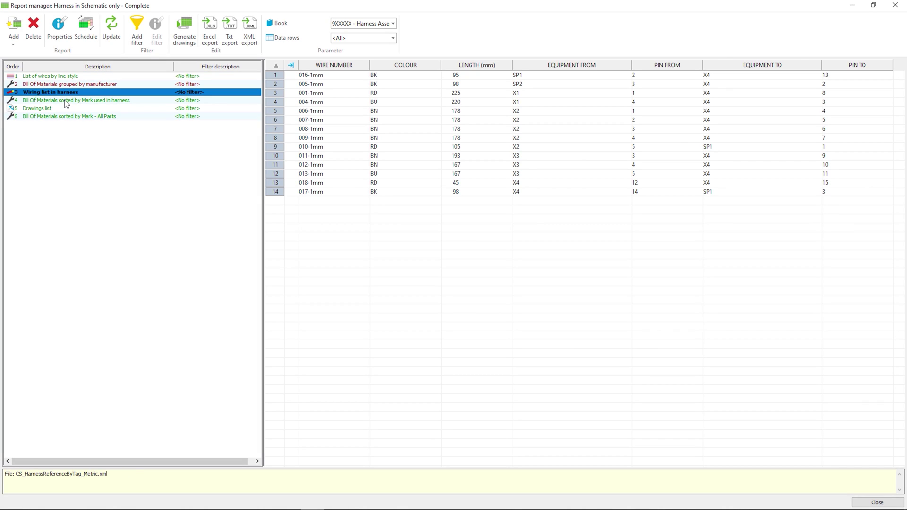
left_click(66, 101)
left_click(63, 116)
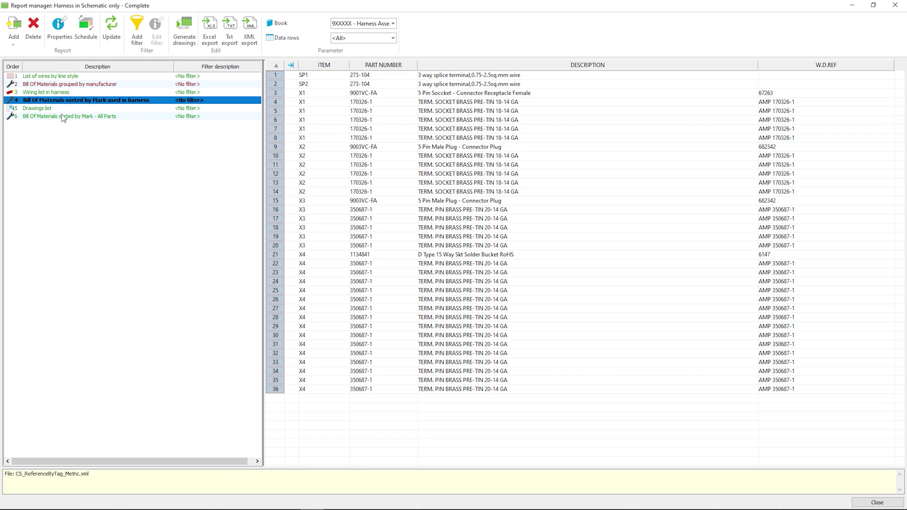
left_click(179, 44)
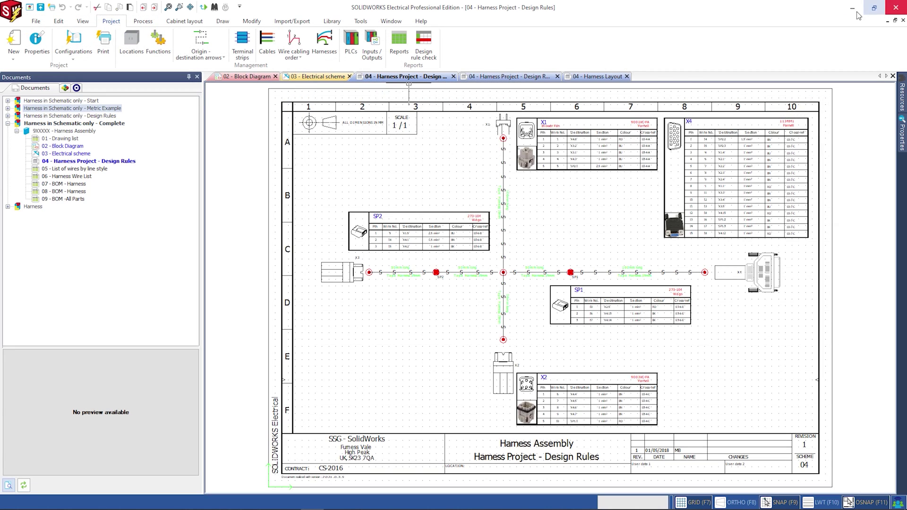
Open the generated report drawings 06 - Harness Wire List, 07 - BOM - Harness and 09 - BOM -All Parts.
double_click(78, 177)
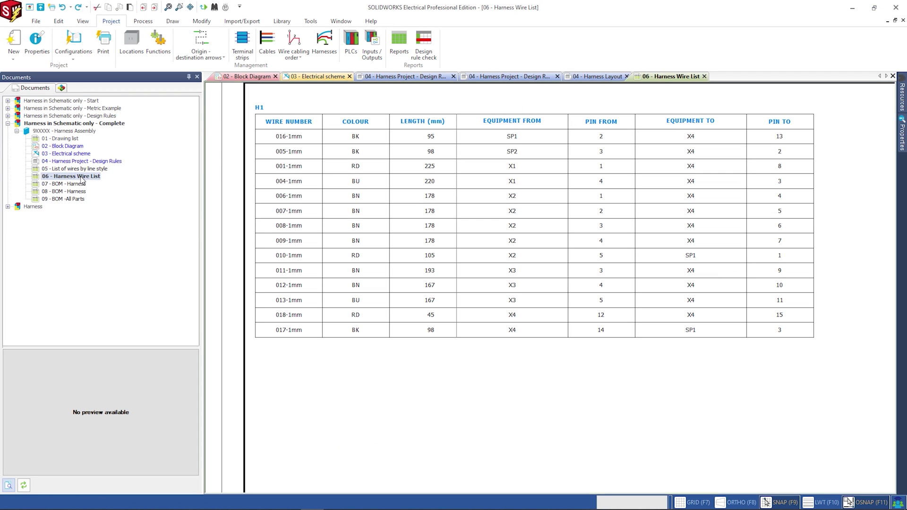
double_click(76, 185)
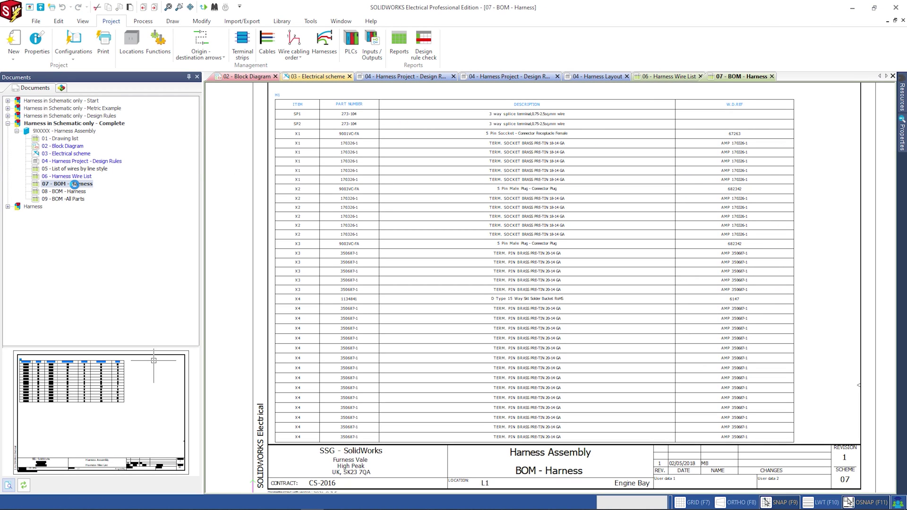
double_click(64, 199)
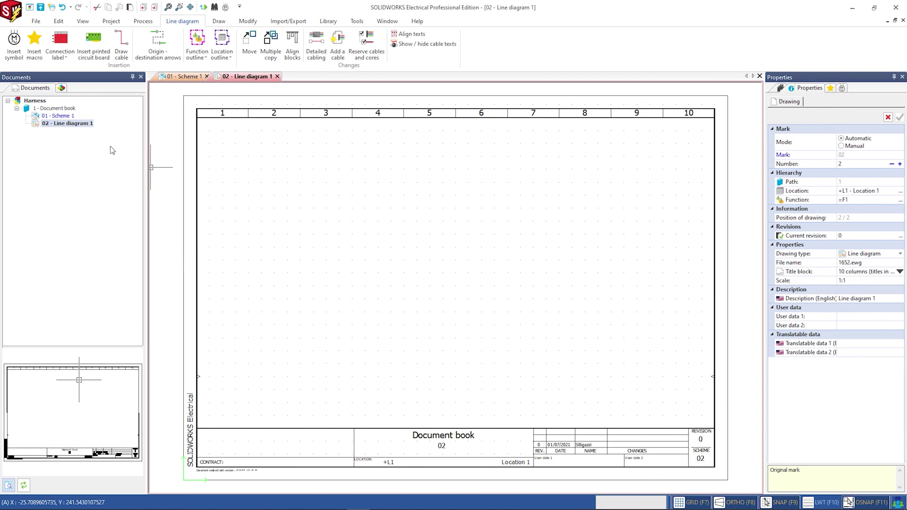
Insert a connector symbol in column 3 of 02 - Line diagram 1 and associate it with component =F1-D1.
left_click(18, 56)
left_click(340, 236)
left_click(535, 156)
left_click(595, 417)
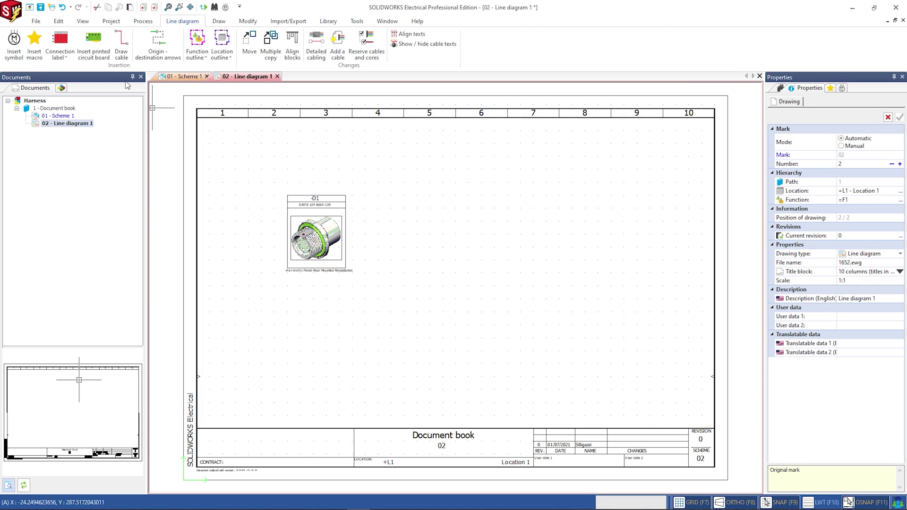
Insert a connector symbol in column 7 of the line diagram, level with D1, and associate it with component =F1-J1.
left_click(524, 201)
left_click(534, 162)
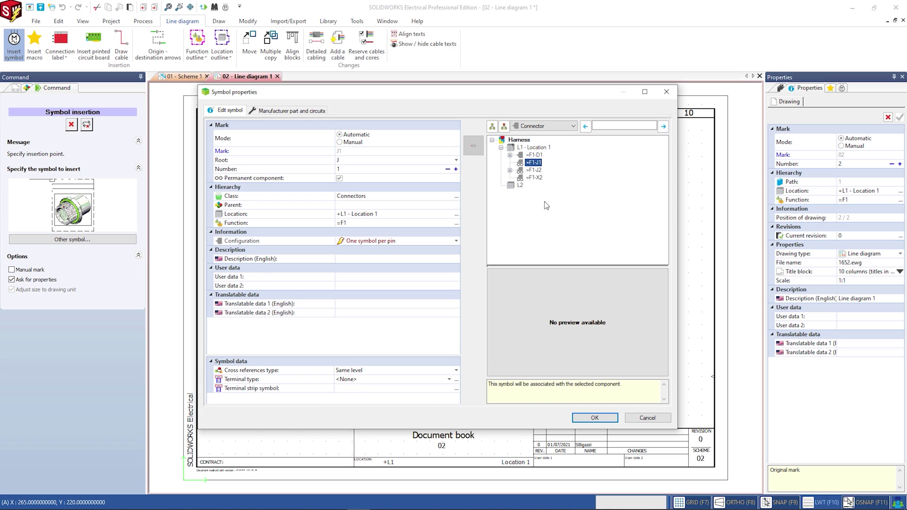
left_click(594, 417)
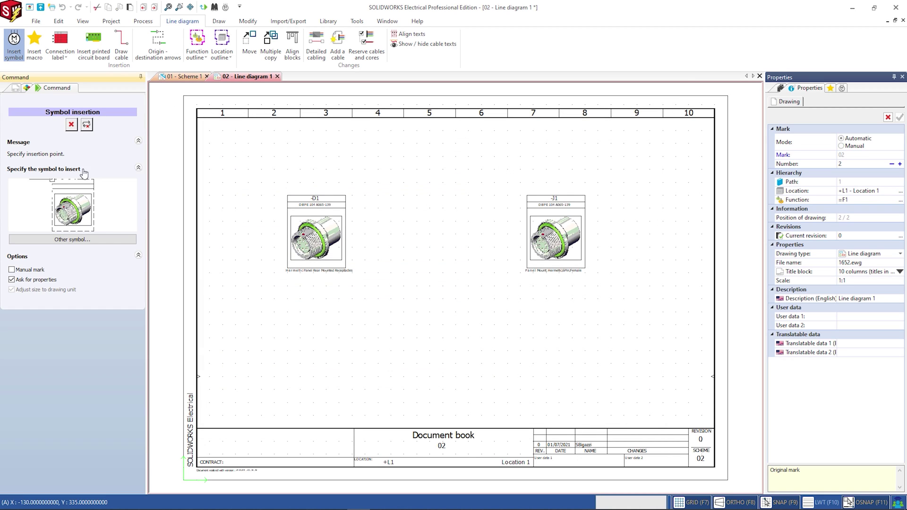
Insert a connector symbol in column 7 beneath J1 and associate it with component =F1-J2.
left_click(527, 312)
left_click(534, 170)
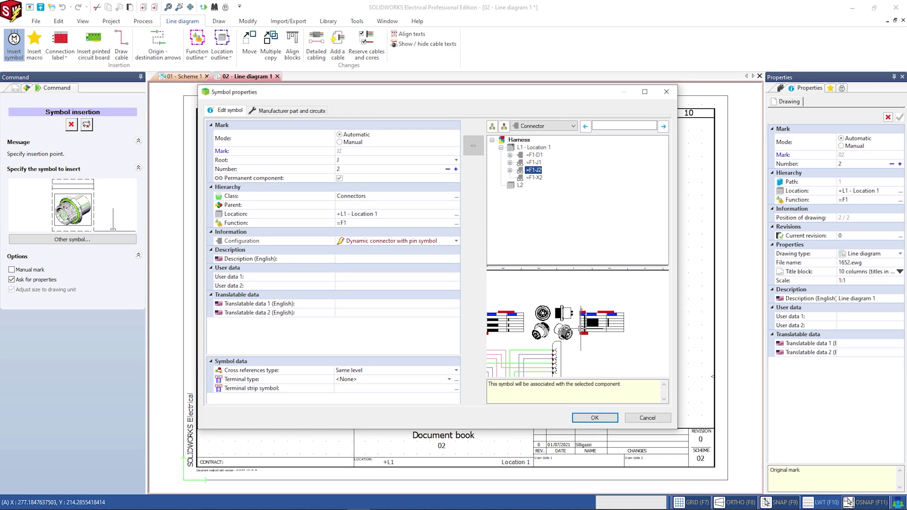
left_click(594, 417)
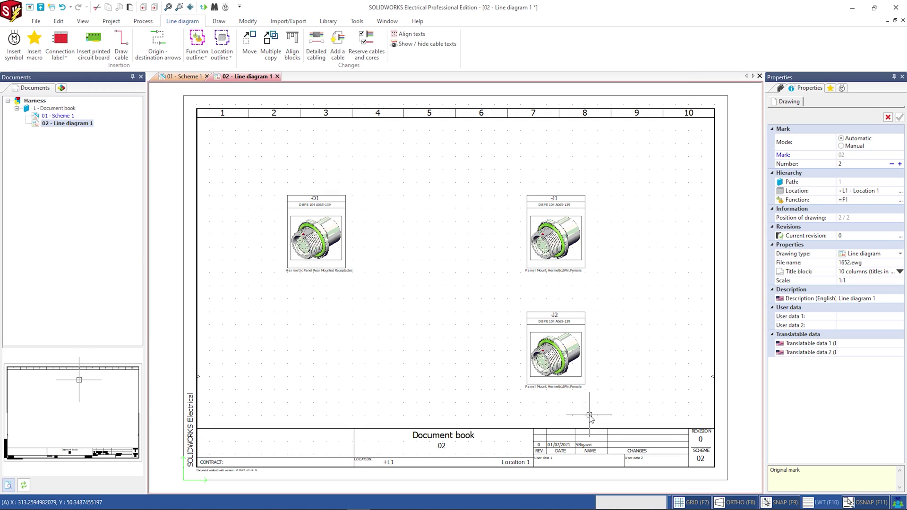
Draw cables from connector D1 to J1 and to J2 on the line diagram.
left_click(121, 45)
left_click(346, 233)
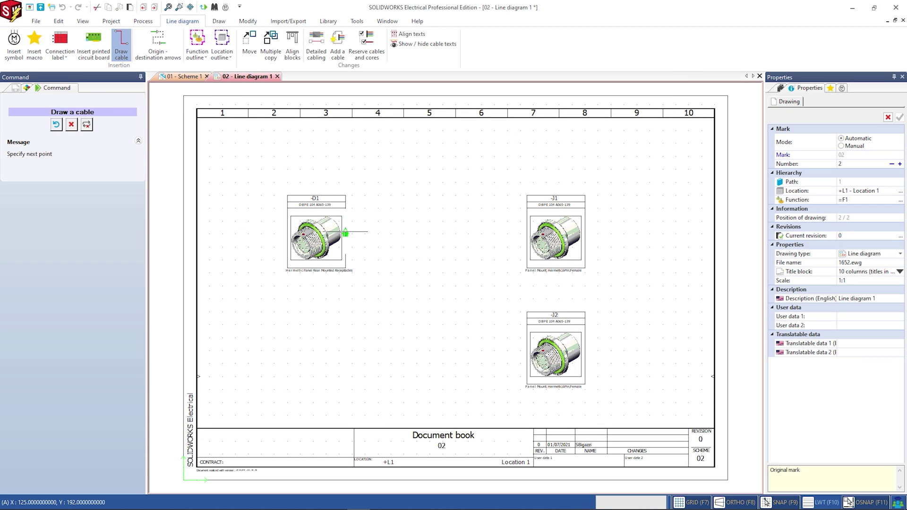
left_click(527, 234)
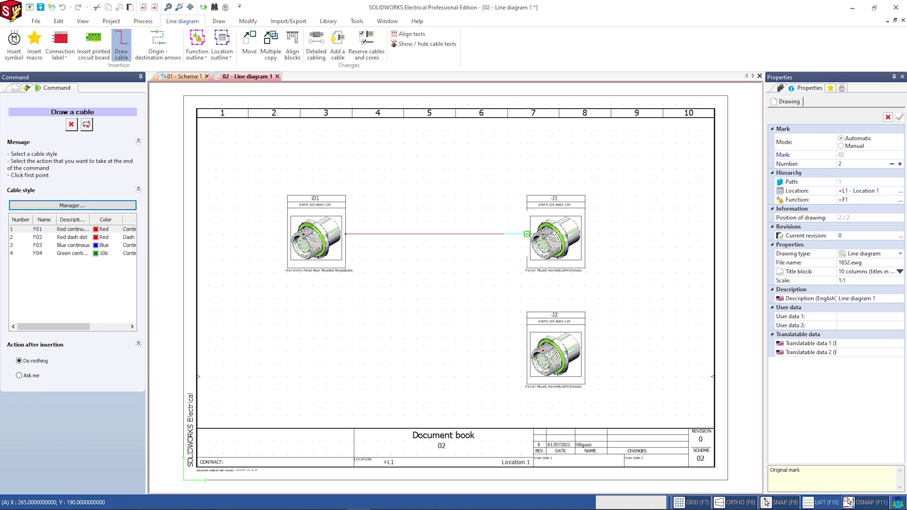
left_click(527, 344)
key("Escape")
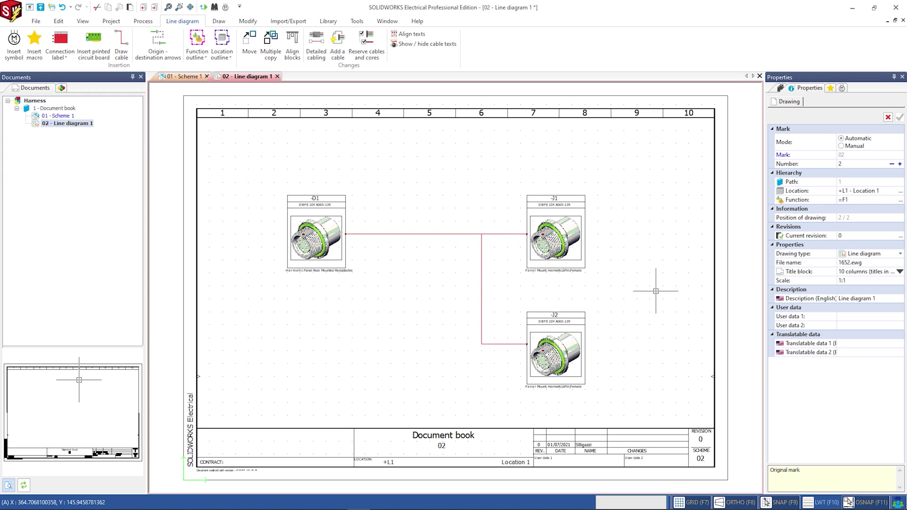
Create a new connector in 01 - Scheme 1 with mark X3 and place it on the six open wire ends.
left_click(185, 76)
left_click(207, 45)
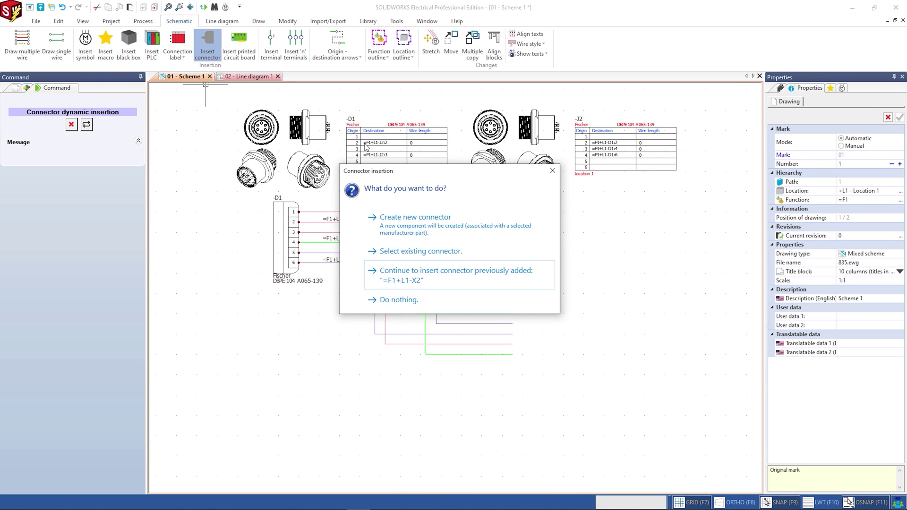
left_click(415, 266)
left_click(415, 140)
left_click(365, 248)
left_click(666, 394)
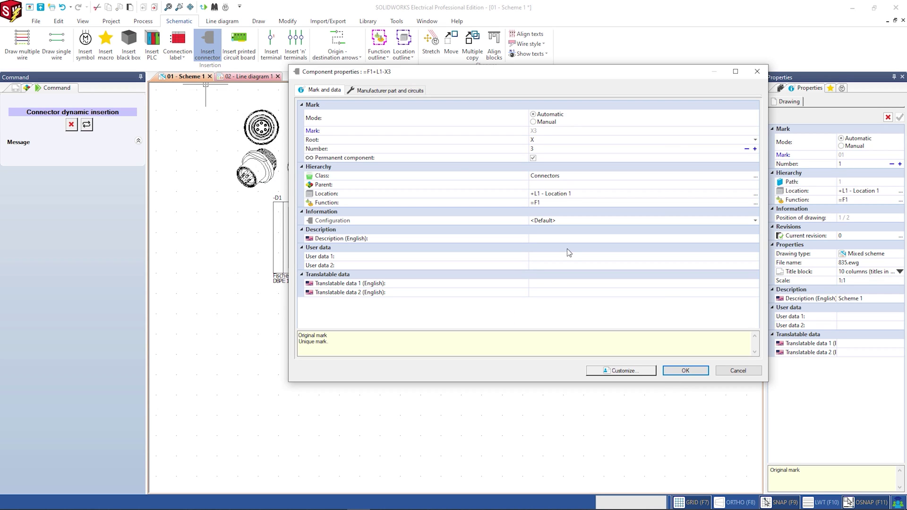
left_click(685, 371)
scroll(480, 298, "up", 5)
scroll(532, 309, "down", 3)
left_click(532, 310)
Assign the newly placed connector pins to the existing component =F1-J1.
left_click(495, 302)
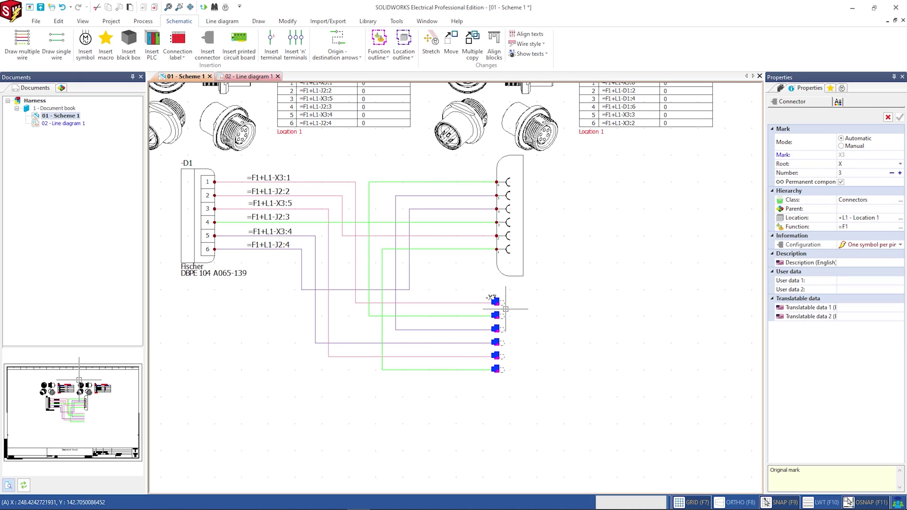
right_click(495, 302)
left_click(543, 318)
left_click(82, 124)
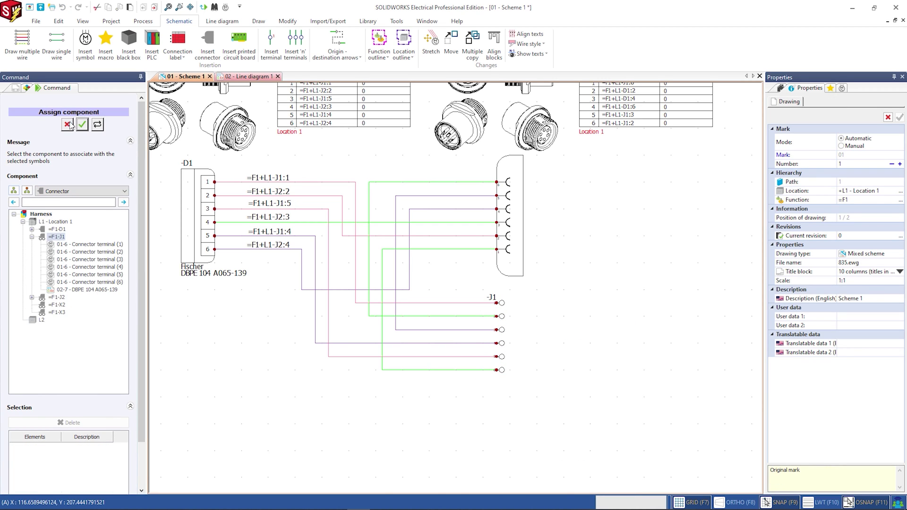
Open the connection label symbol SW3DPS-Fischer Male to examine its views and attributes, and close it.
right_click(551, 182)
mouse_move(585, 227)
left_click(691, 250)
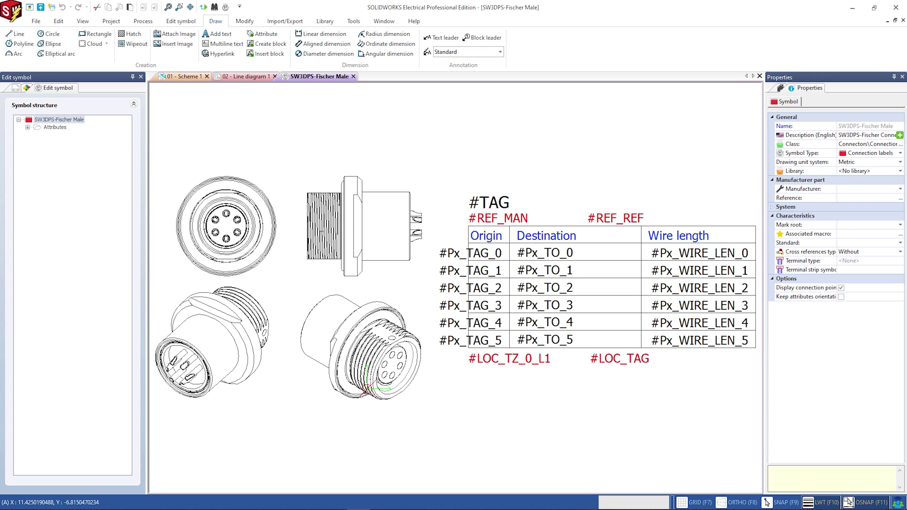
left_click(352, 77)
Insert a connection label beneath the J1 pins and associate it with component =F1-J1.
left_click(178, 45)
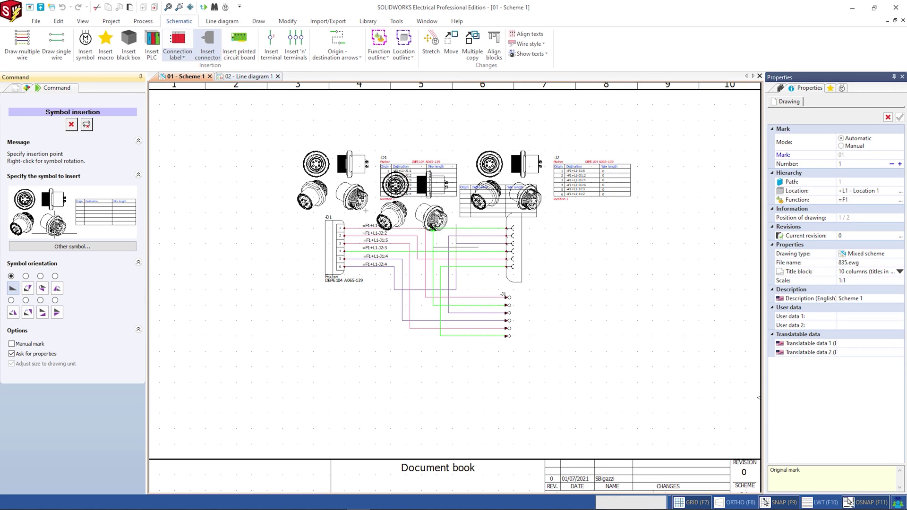
left_click(496, 361)
left_click(534, 162)
left_click(594, 418)
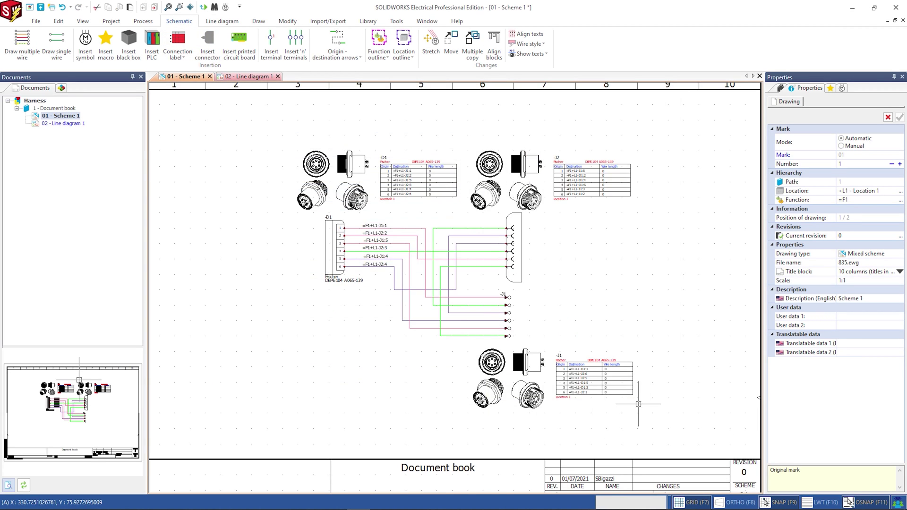
Add the three connectors and all wires between them to harness H1.
scroll(542, 252, "up", 3)
left_click_drag(519, 347, 206, 190)
right_click(389, 198)
left_click(424, 218)
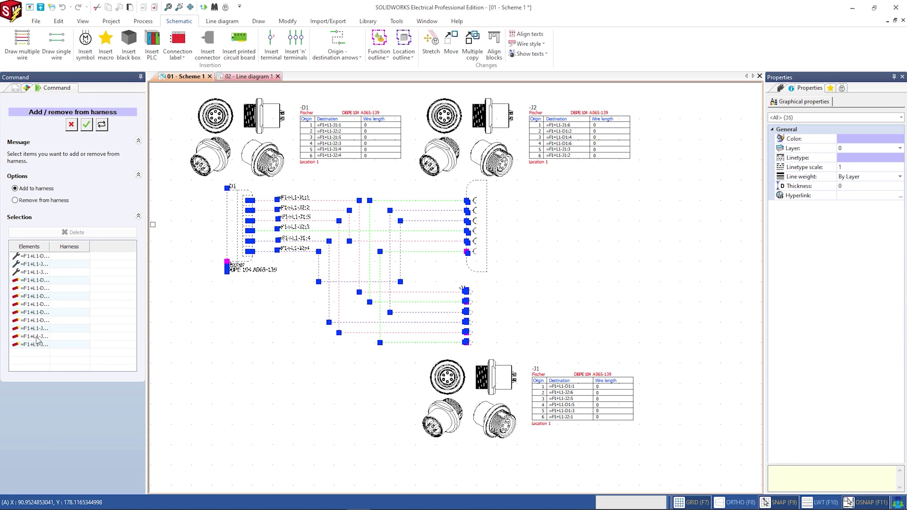
left_click(87, 125)
left_click(273, 186)
left_click(254, 151)
left_click(581, 478)
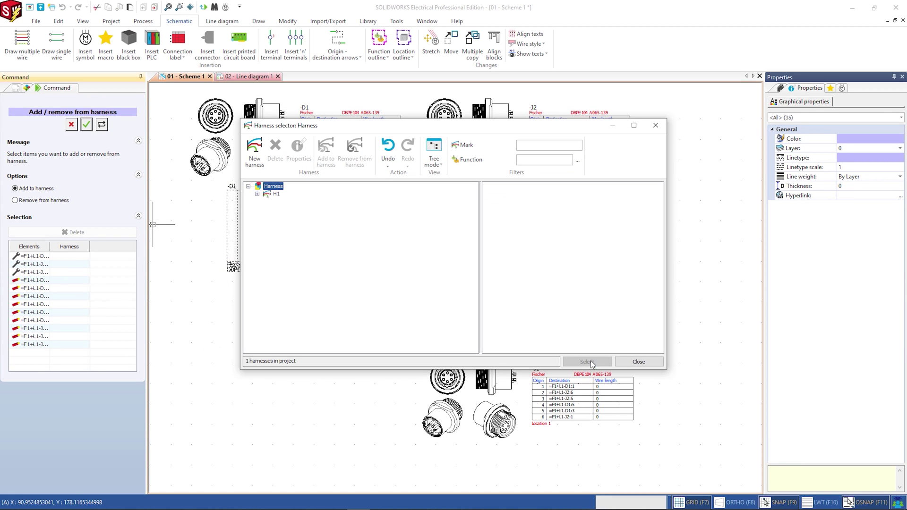
left_click(275, 194)
left_click(588, 361)
left_click(71, 124)
left_click(111, 21)
left_click(324, 45)
left_click(265, 299)
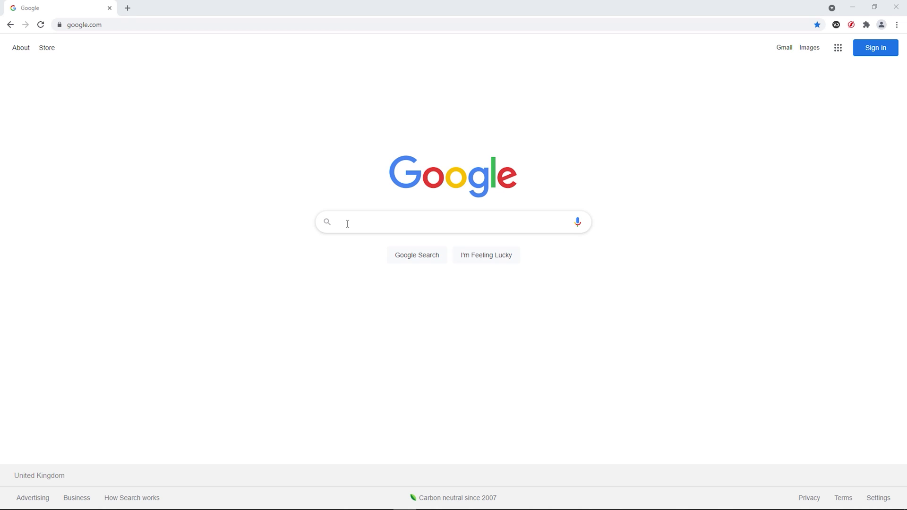
In the web browser, search Google for DBPE 104 A065-139 and open the TraceParts product page.
left_click(347, 224)
type("DBPE 104 A065-139")
key("Return")
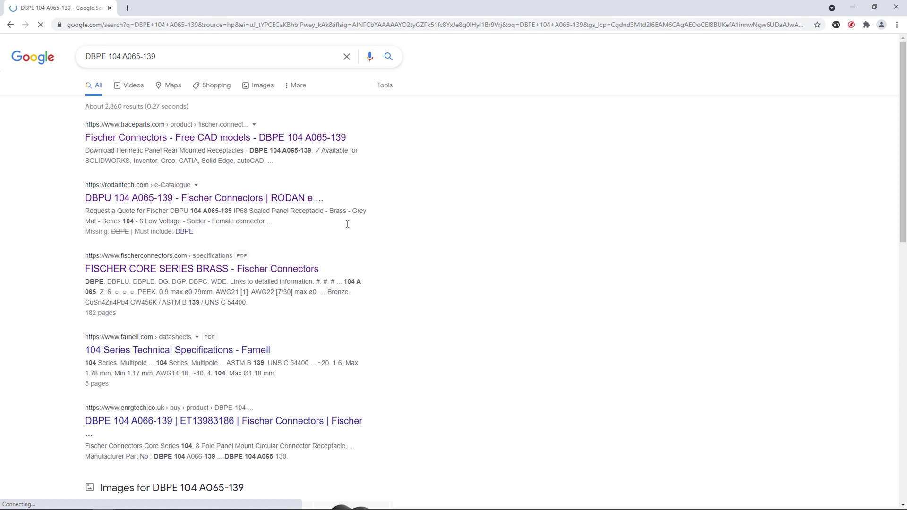
left_click(290, 138)
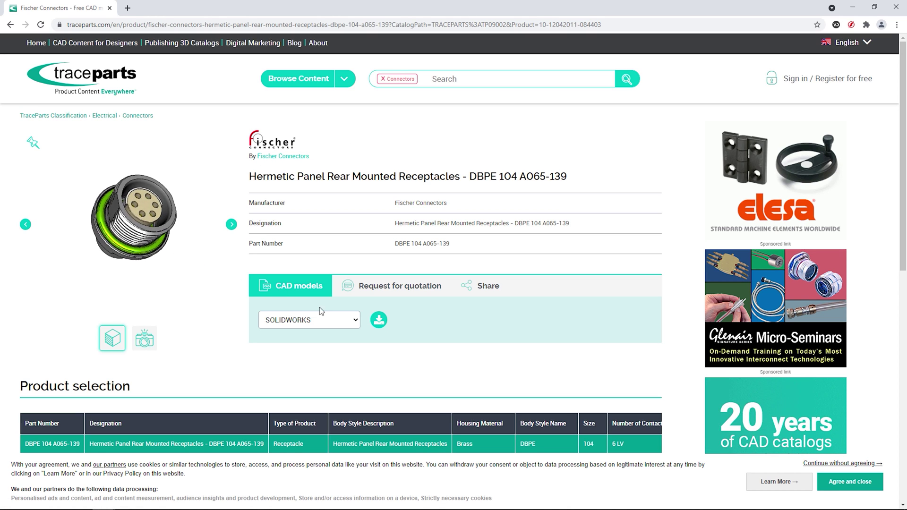
Choose SOLIDWORKS as the CAD model format for the connector.
left_click(357, 323)
scroll(303, 302, "down", 1)
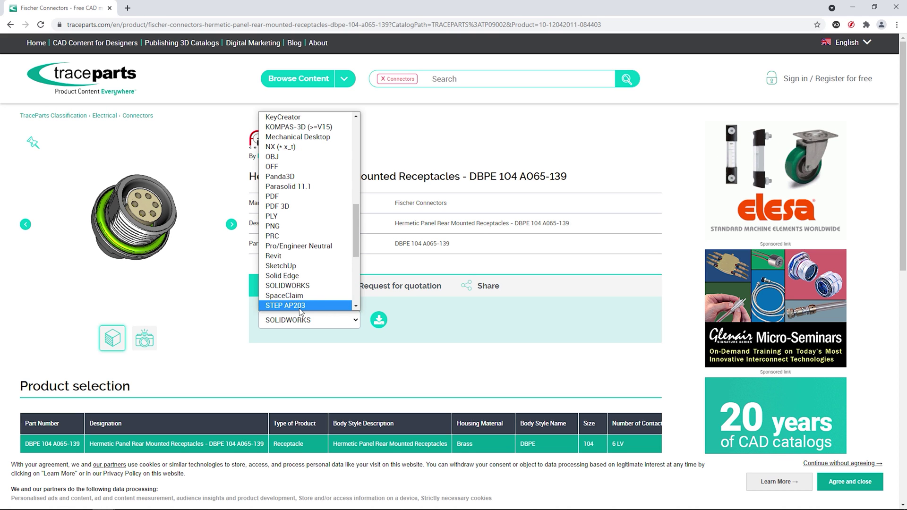
left_click(287, 285)
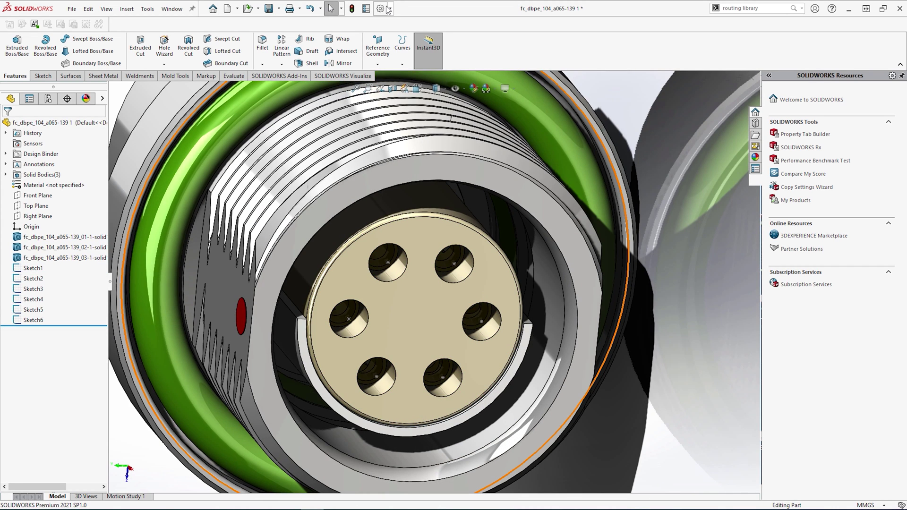
In SOLIDWORKS, load the SOLIDWORKS Electrical add-in with the connector part open.
left_click(389, 9)
scroll(331, 236, "down", 3)
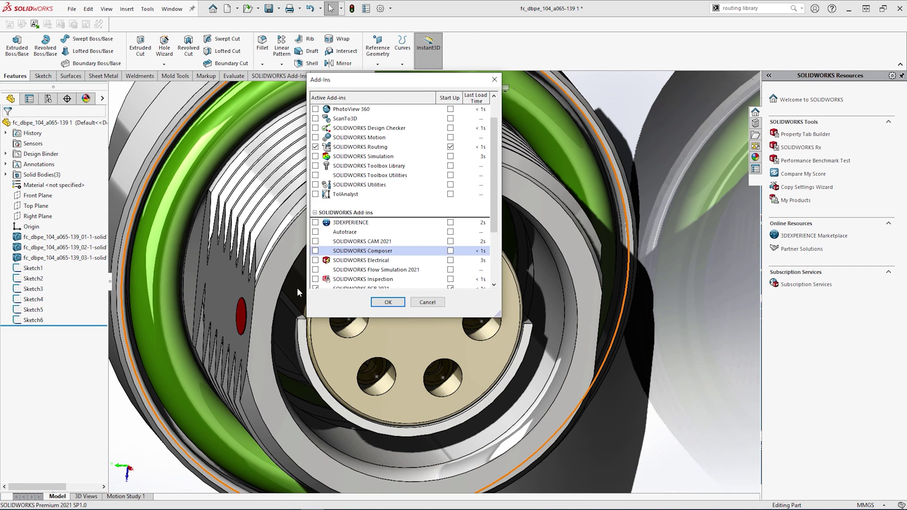
left_click(387, 302)
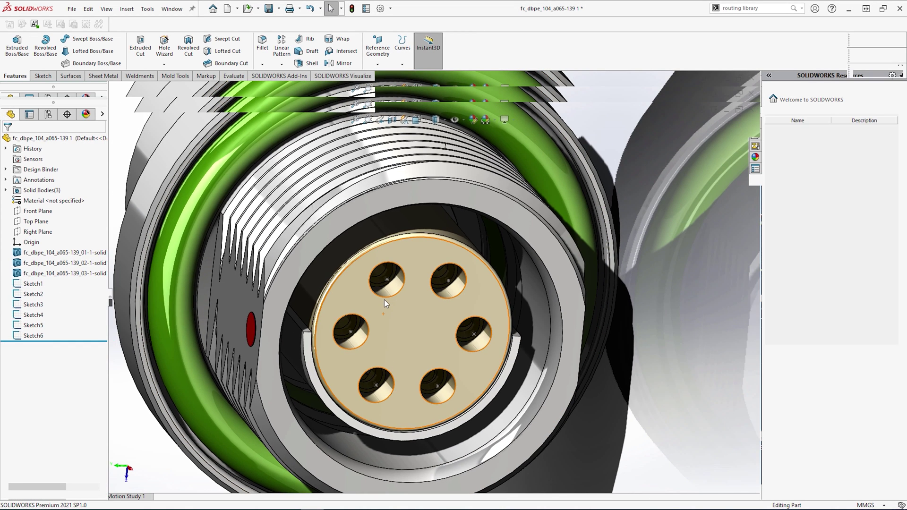
Open the Routing Library Manager and set the Routing Component Wizard to route type Electrical and component type Connectors.
left_click(794, 9)
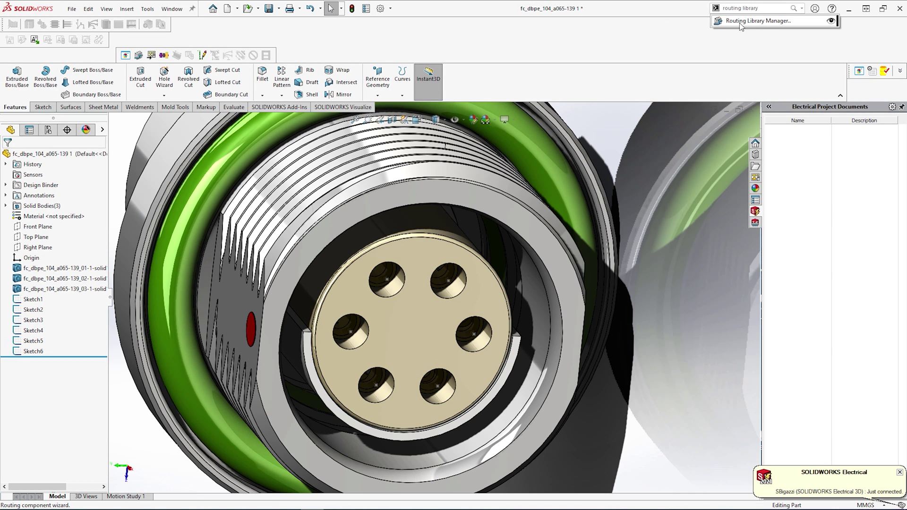
left_click(751, 21)
left_click(297, 198)
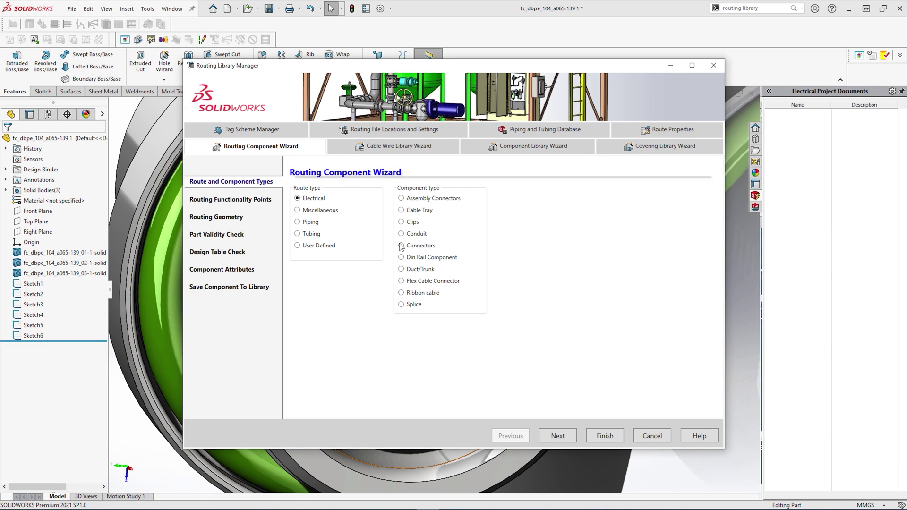
left_click(401, 245)
left_click(557, 435)
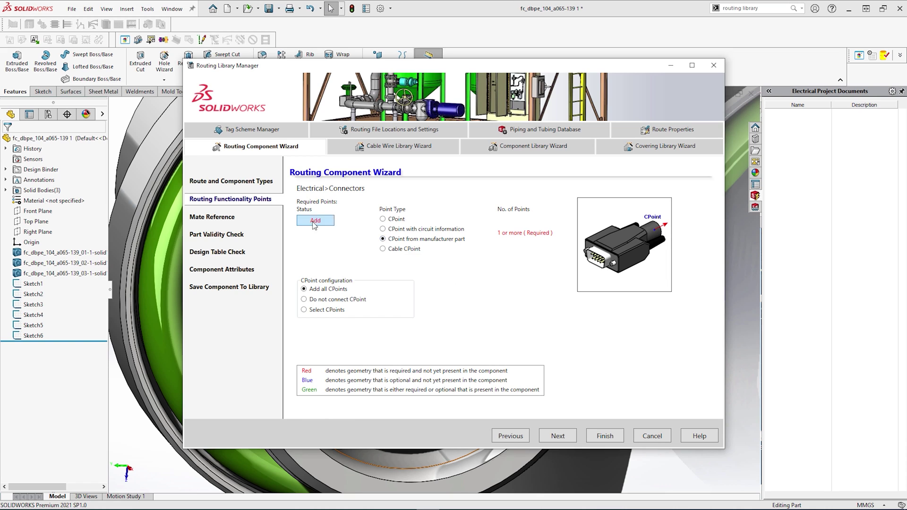
Add CPoints from a manufacturer part and select the Fischer reference DBPE 104 A065-139.
left_click(315, 235)
left_click(75, 242)
left_click(214, 136)
left_click(336, 135)
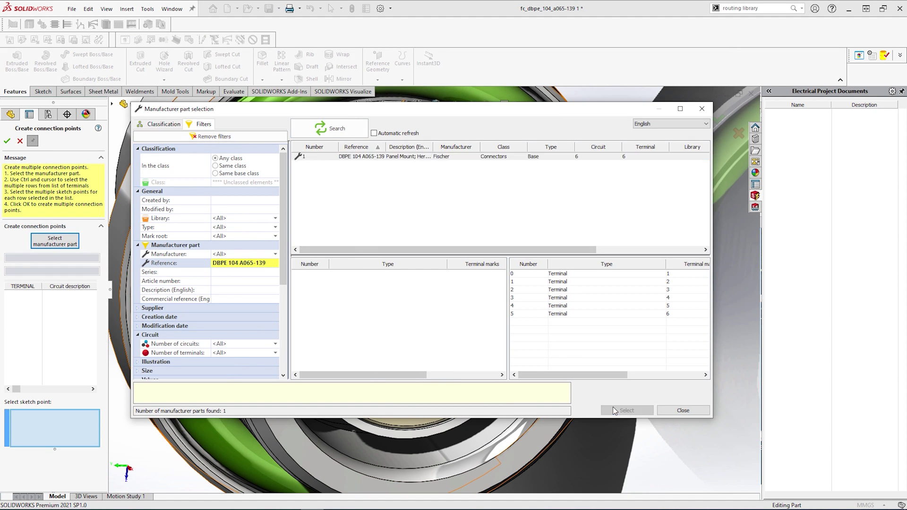
left_click(615, 411)
Assign the terminals in order, starting with terminal 1, to the sketch points in the pin holes and create the connection points.
left_click(387, 271)
left_click(451, 270)
left_click(477, 327)
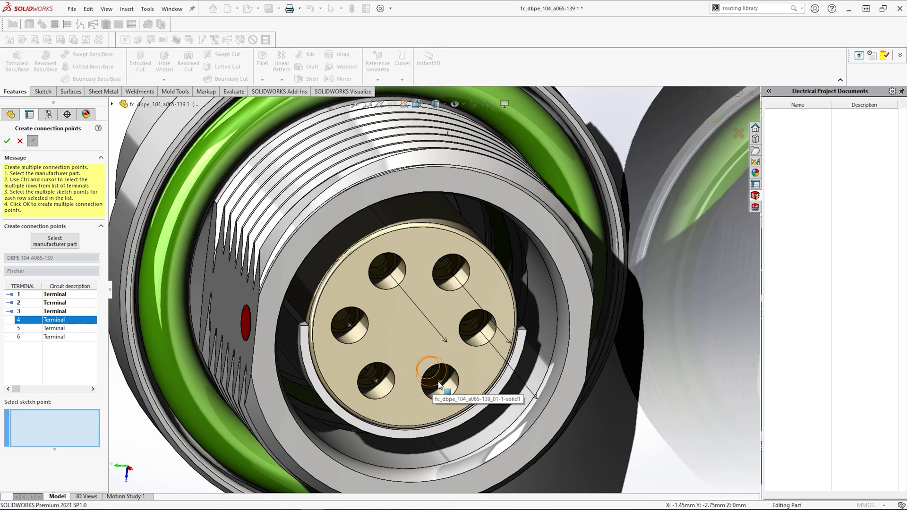
left_click(388, 378)
key("Return")
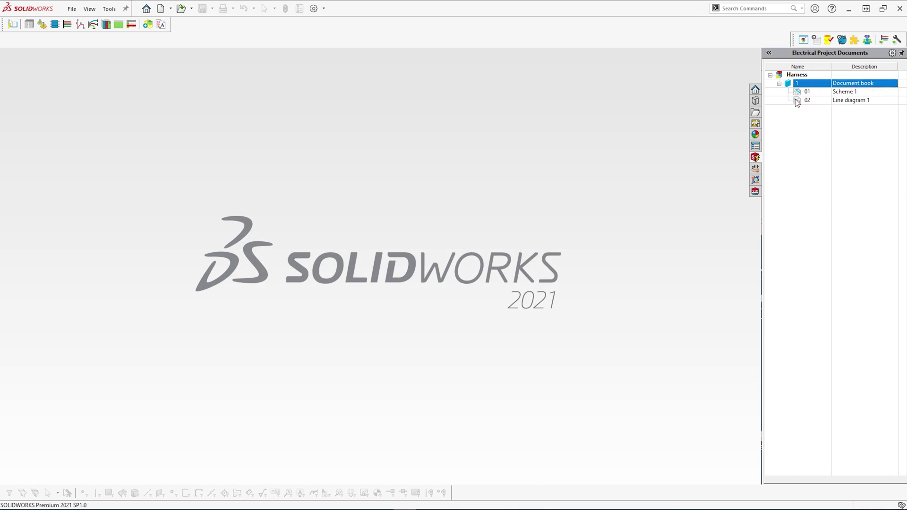
Create only the project-level Connectors assembly file for the Harness project, leaving out the location assemblies.
left_click(797, 101)
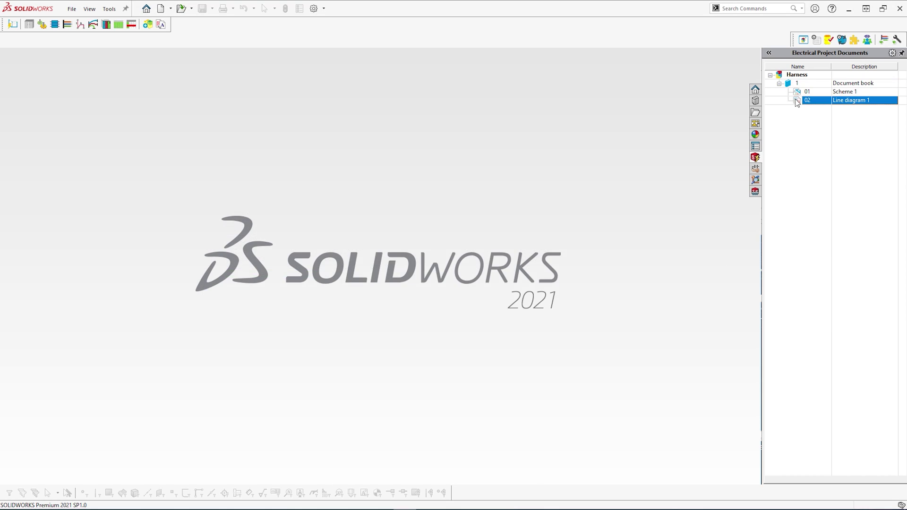
left_click(109, 8)
mouse_move(144, 58)
mouse_move(235, 158)
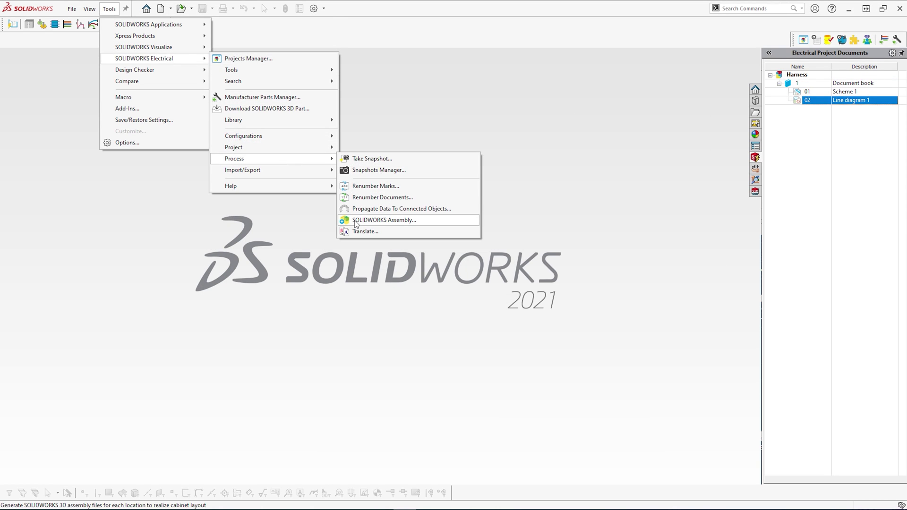
left_click(364, 221)
left_click(591, 139)
key("Escape")
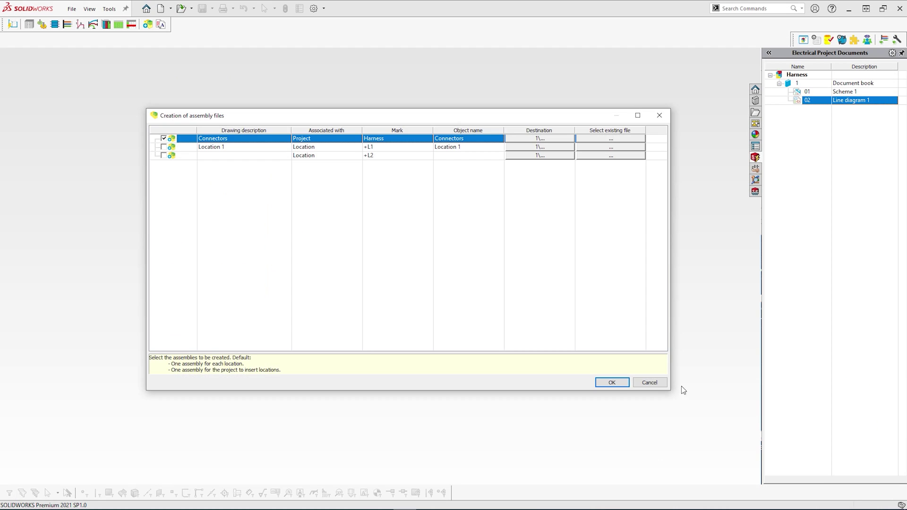
key("Return")
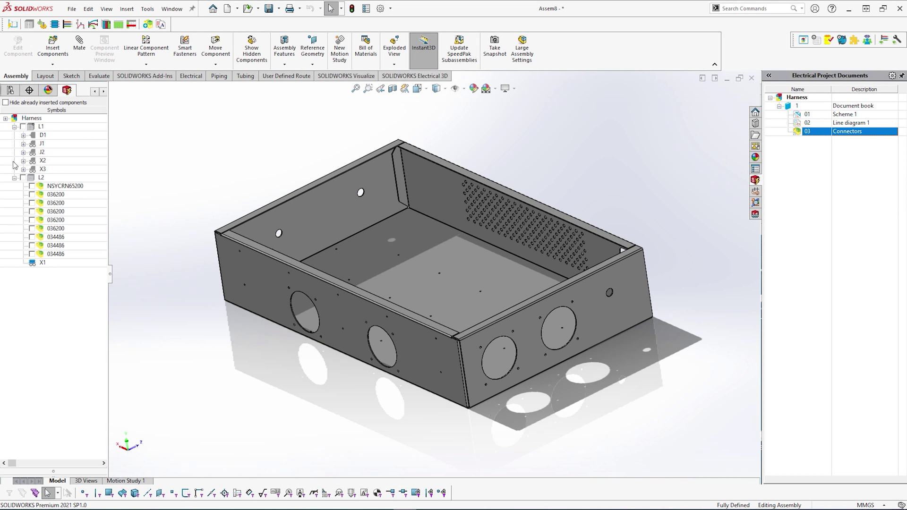
Insert J1 from the file fc_dbpe_104_a065-139 1 test 1 and position its flange against the enclosure wall at a connector hole.
left_click(14, 178)
right_click(90, 151)
left_click(132, 168)
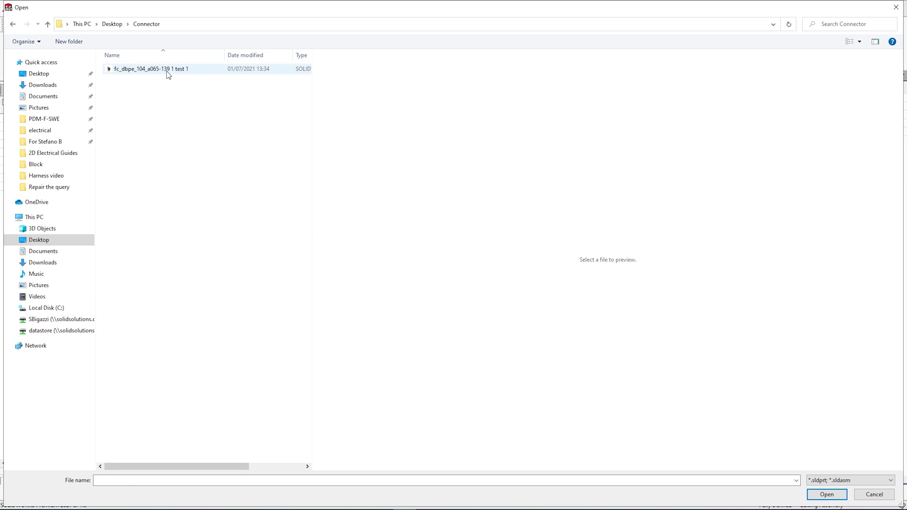
left_click(151, 68)
left_click(826, 494)
left_click(590, 307)
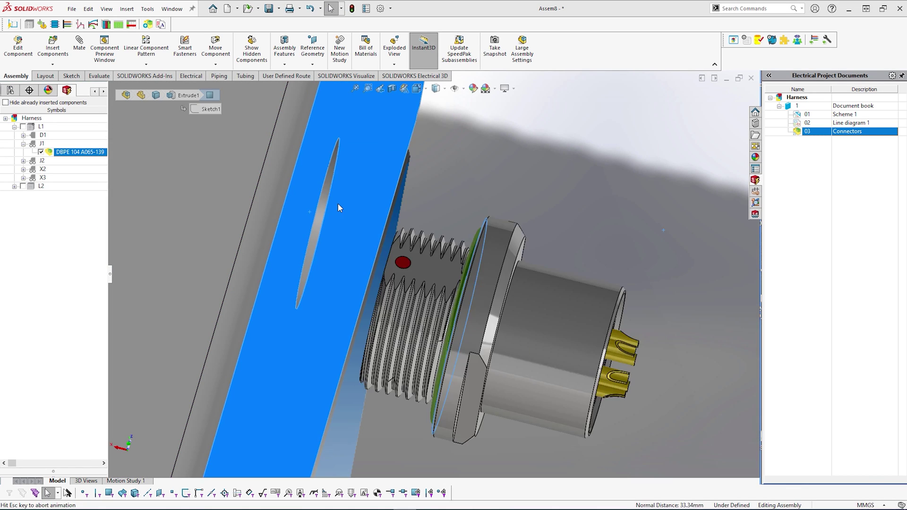
left_click(334, 202)
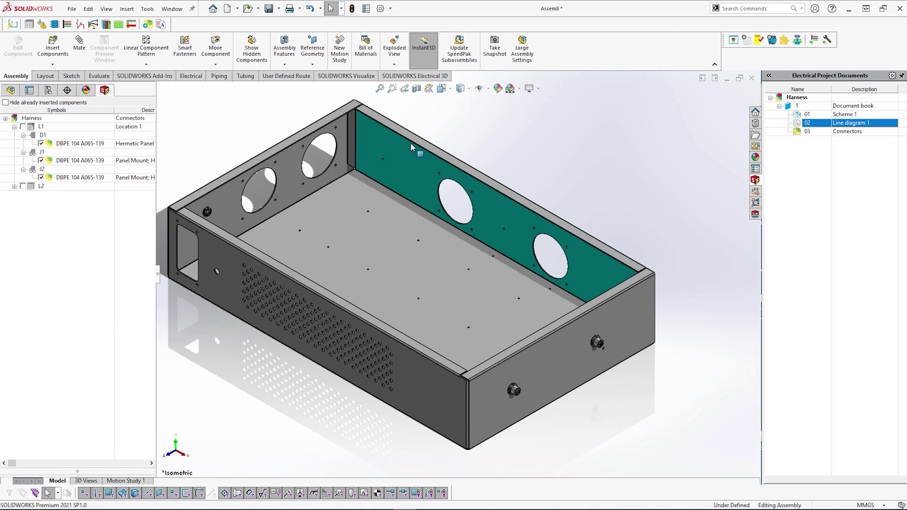
Route all harnesses in the enclosure assembly using splines with tangency added.
left_click(415, 75)
left_click(252, 51)
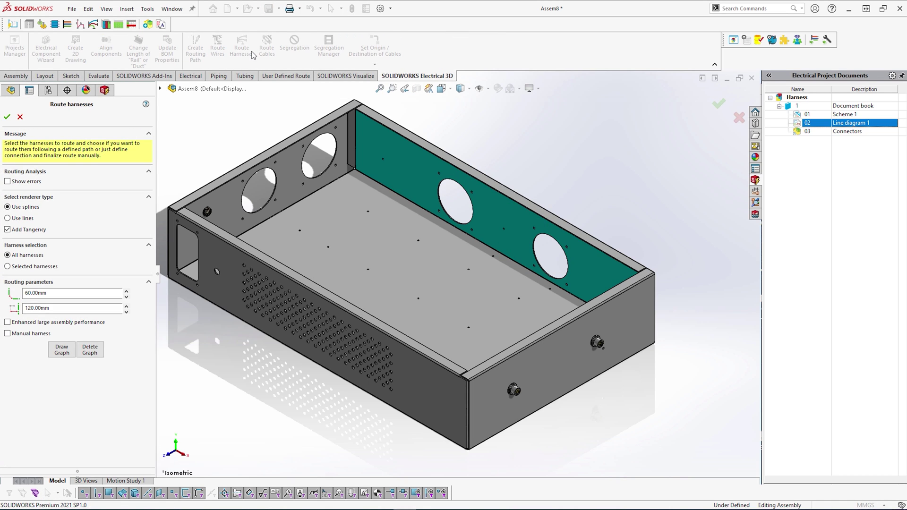
left_click(7, 117)
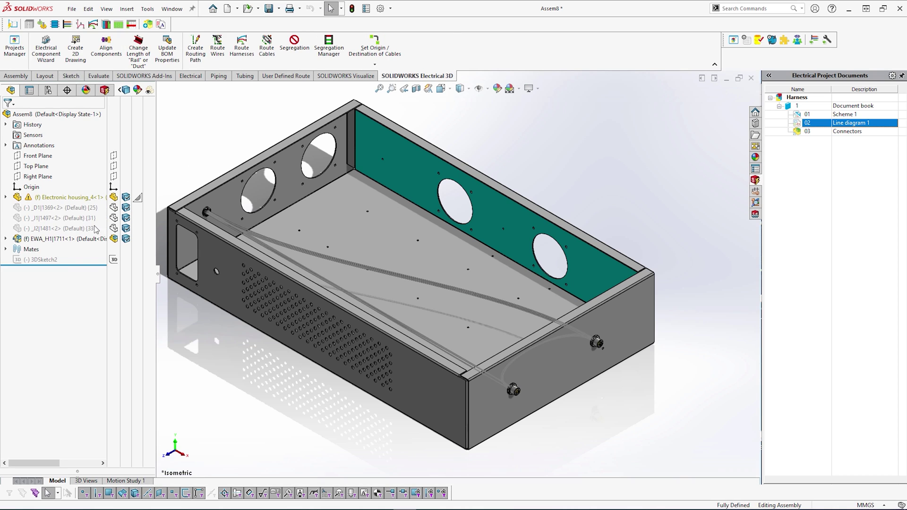
Delete the routed harness assembly EWA_H1 from the enclosure assembly.
middle_click_drag(346, 278, 255, 330)
right_click(47, 238)
left_click(121, 378)
left_click(514, 202)
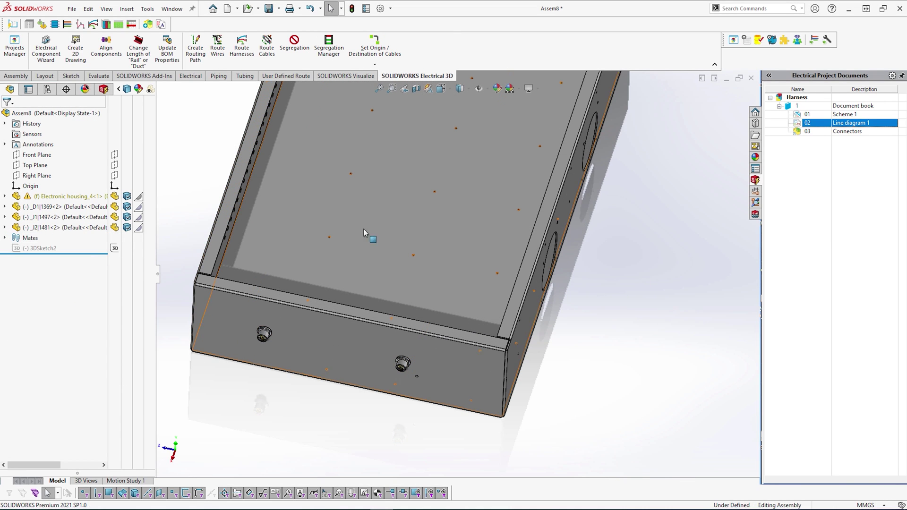
Convert the 3D sketch inside the enclosure into a routing path and route all harnesses along it.
middle_click_drag(249, 288, 331, 189)
left_click(195, 49)
left_click(206, 223)
left_click(6, 116)
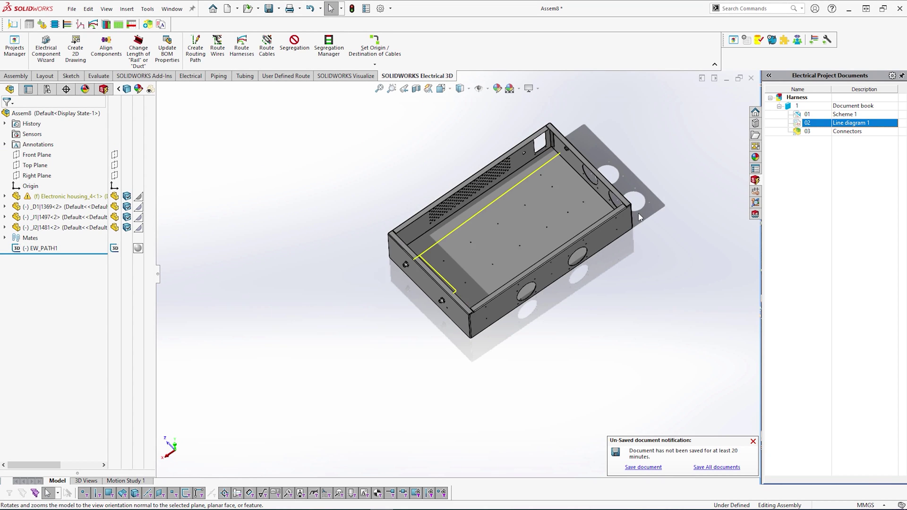
left_click(242, 47)
left_click(6, 116)
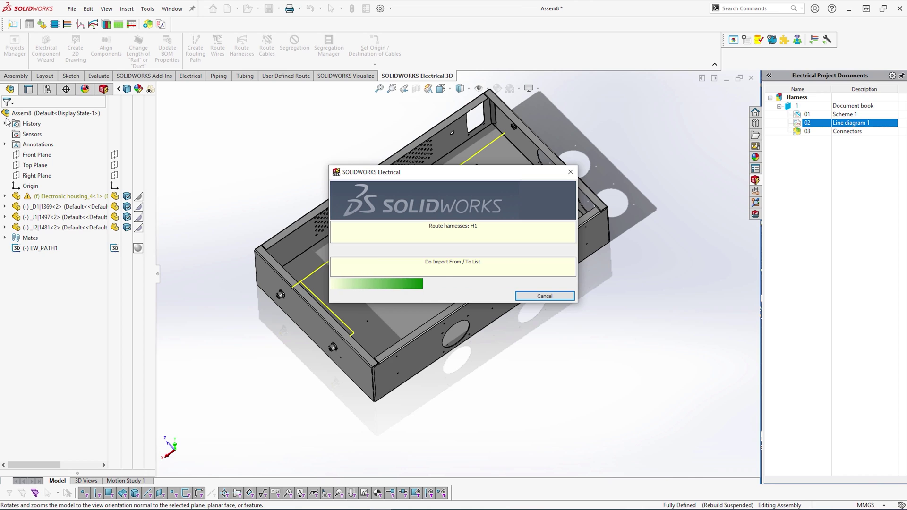
Open Line diagram 1 for comparison with the routed harness and examine the H1 harness assembly at a connector end.
double_click(818, 123)
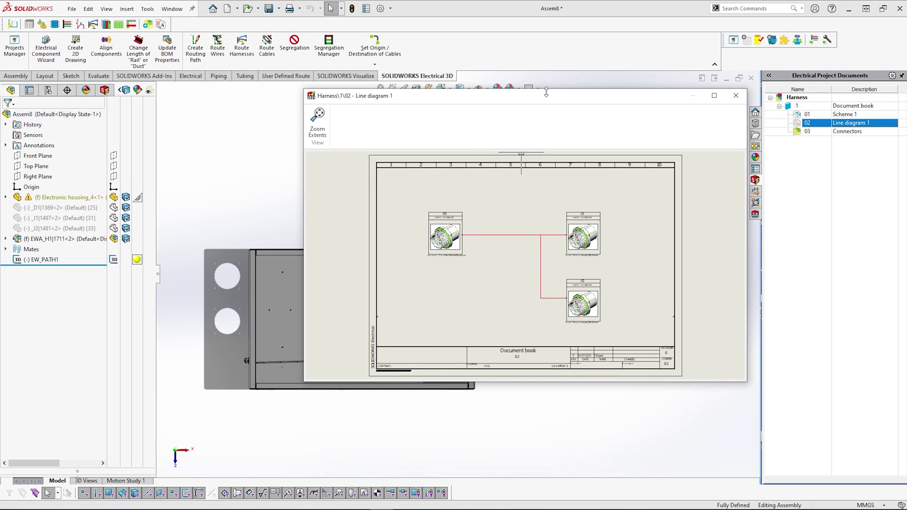
left_click_drag(549, 94, 423, 5)
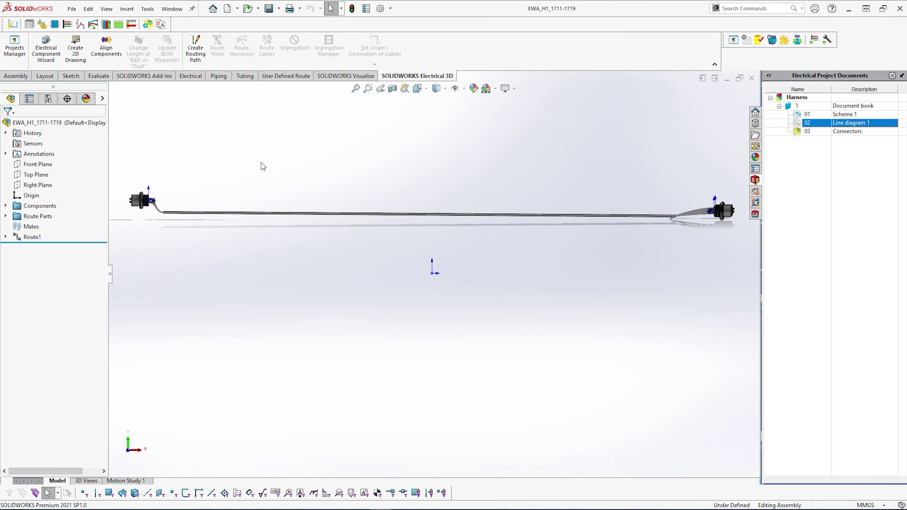
middle_click_drag(263, 166, 352, 156)
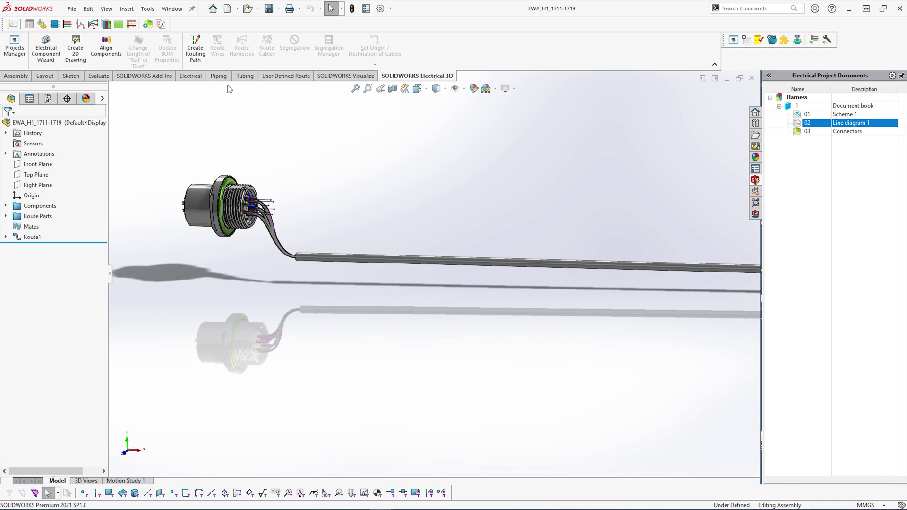
Flatten the H1 harness route as Annotation type with 3D connectors and drawing options for electrical BOM, cut list and connector table.
left_click(191, 76)
left_click(315, 47)
scroll(101, 255, "down", 3)
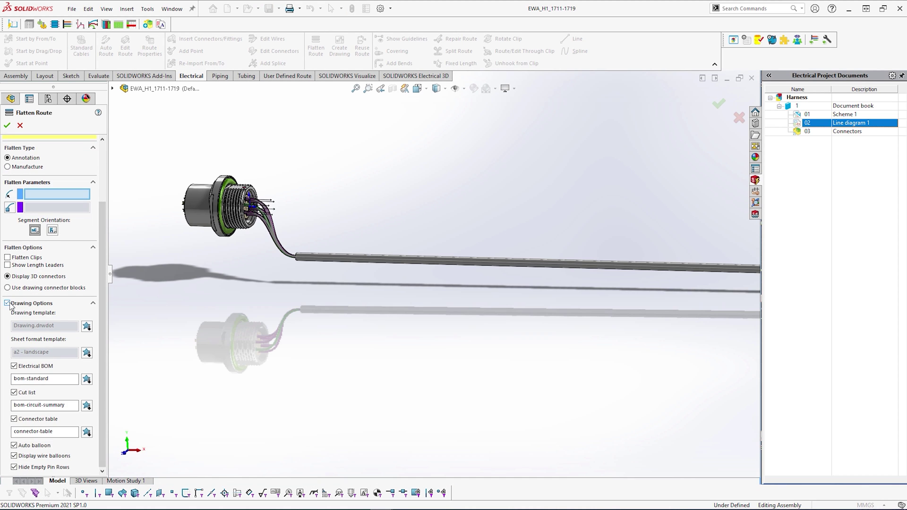
left_click(8, 125)
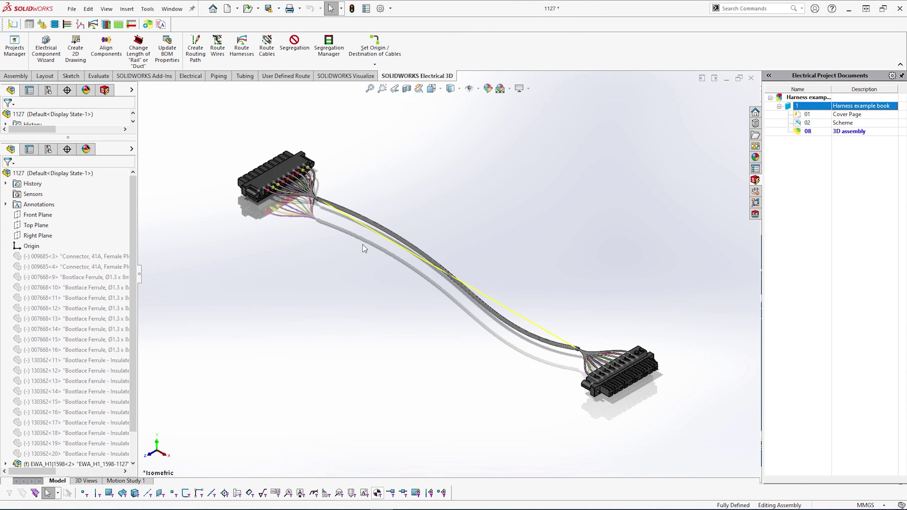
Flatten the EWA_H1_1598-1127 harness route as Manufacture type along the cable spline and create its project drawing.
left_click(315, 47)
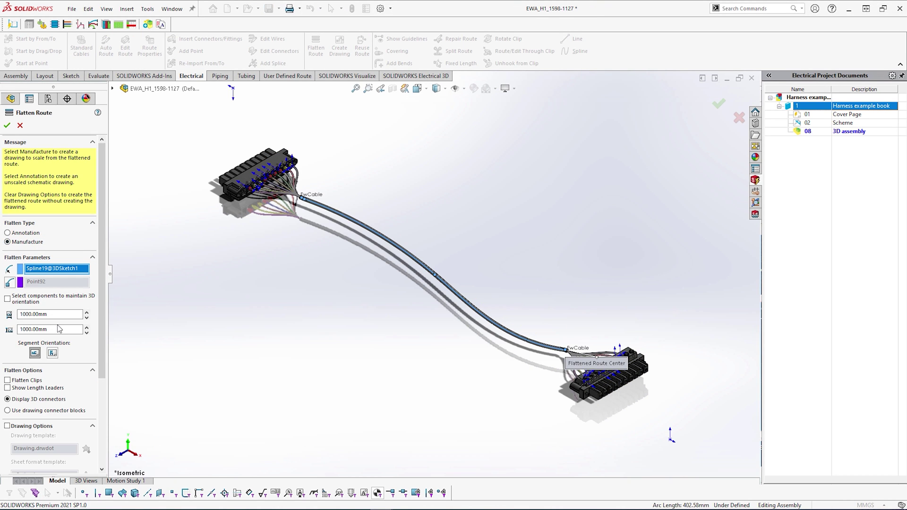
left_click(7, 125)
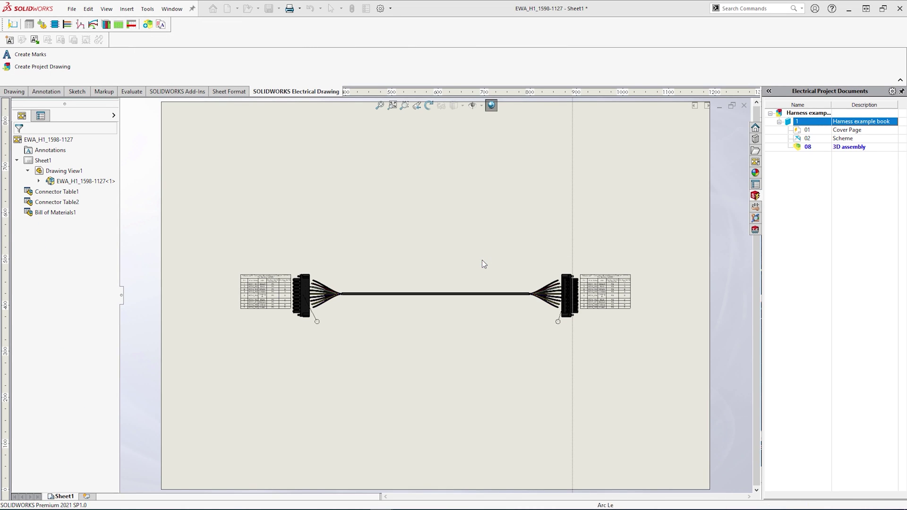
left_click(363, 350)
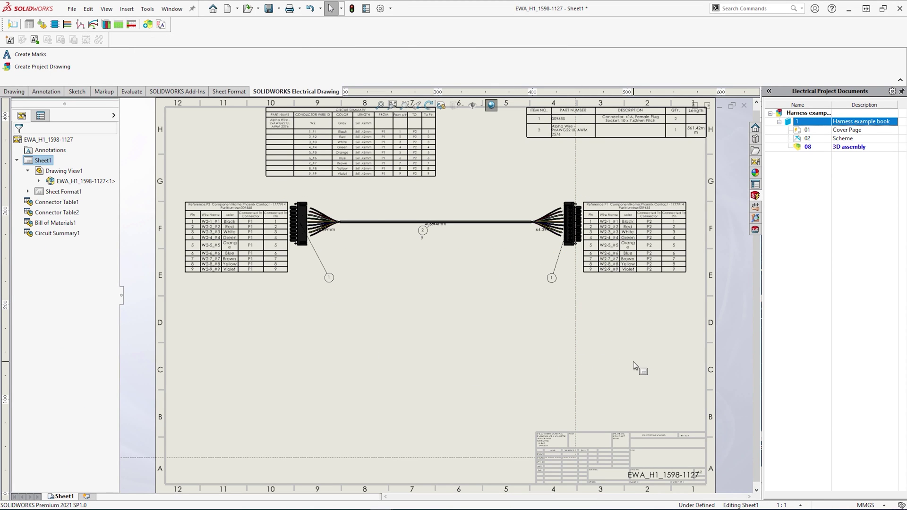
left_click(482, 295)
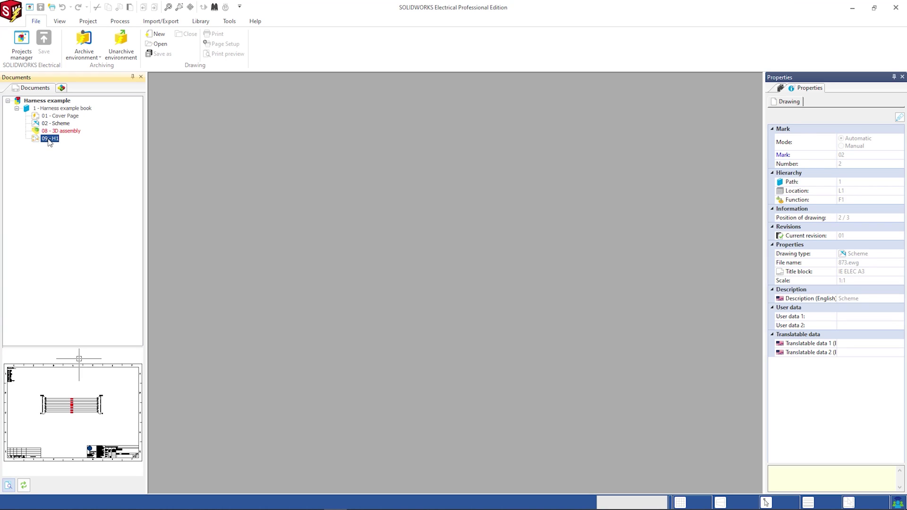
Open drawing 09 - H1 in SOLIDWORKS Electrical and examine the flattened harness, circuit summary and connector tables.
double_click(49, 139)
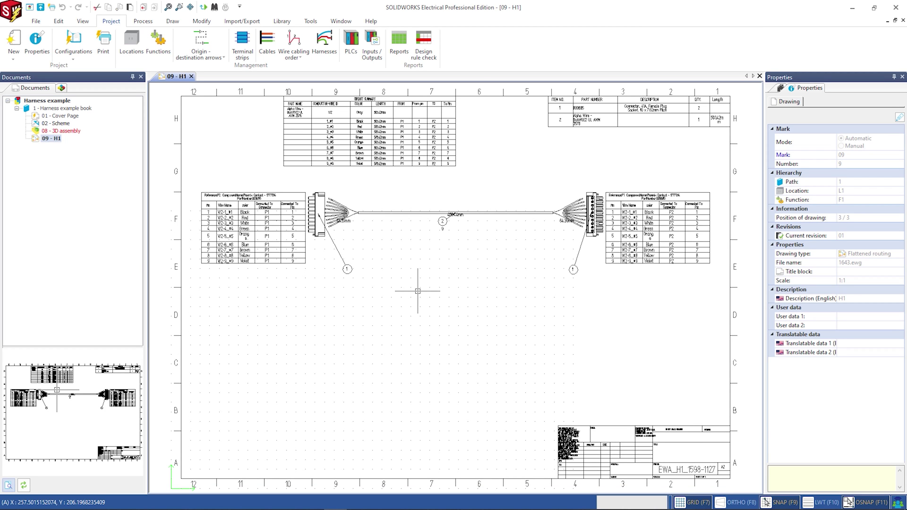
scroll(417, 291, "up", 3)
scroll(548, 258, "down", 3)
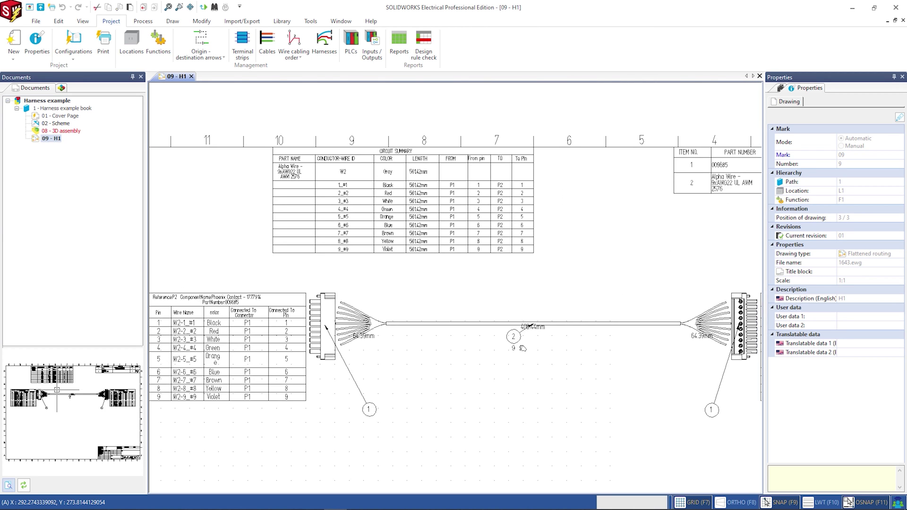
middle_click_drag(520, 330, 297, 301)
scroll(668, 305, "up", 2)
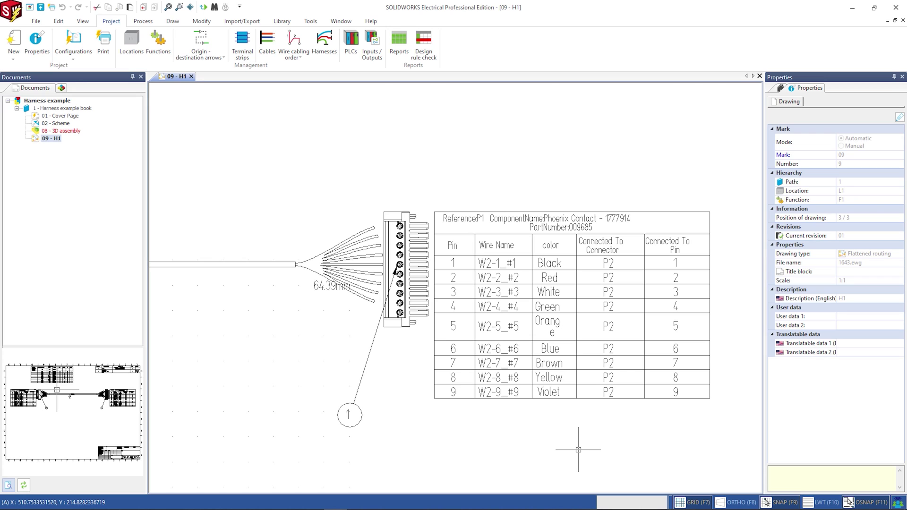
middle_click(578, 449)
middle_click(578, 450)
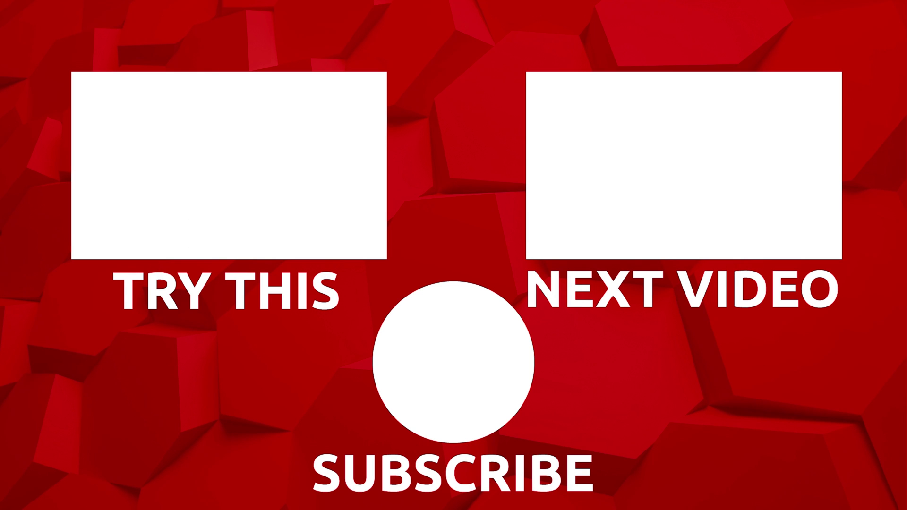